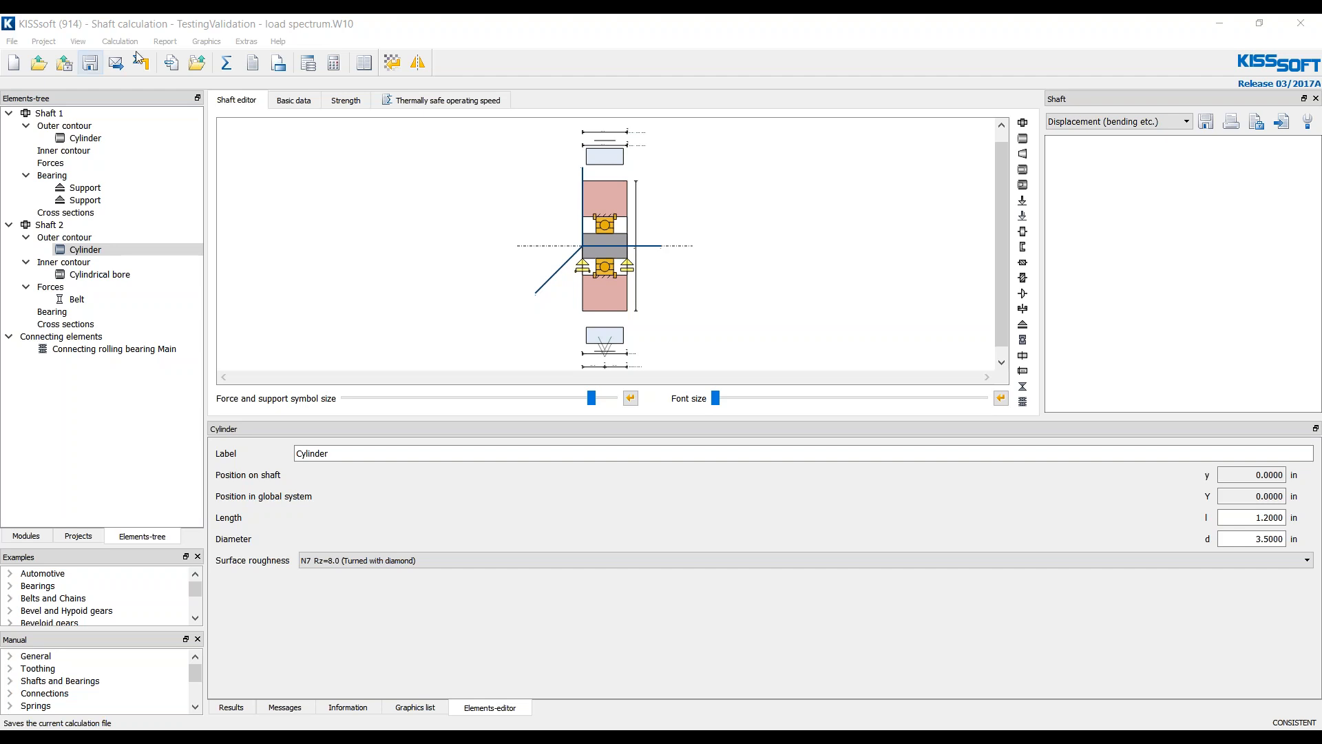
Step: Review the data of both shafts, the connecting rolling bearing and the belt load, including the load spectrum choices for the belt forces
{"action": "left_click", "coordinate": [58, 115]}
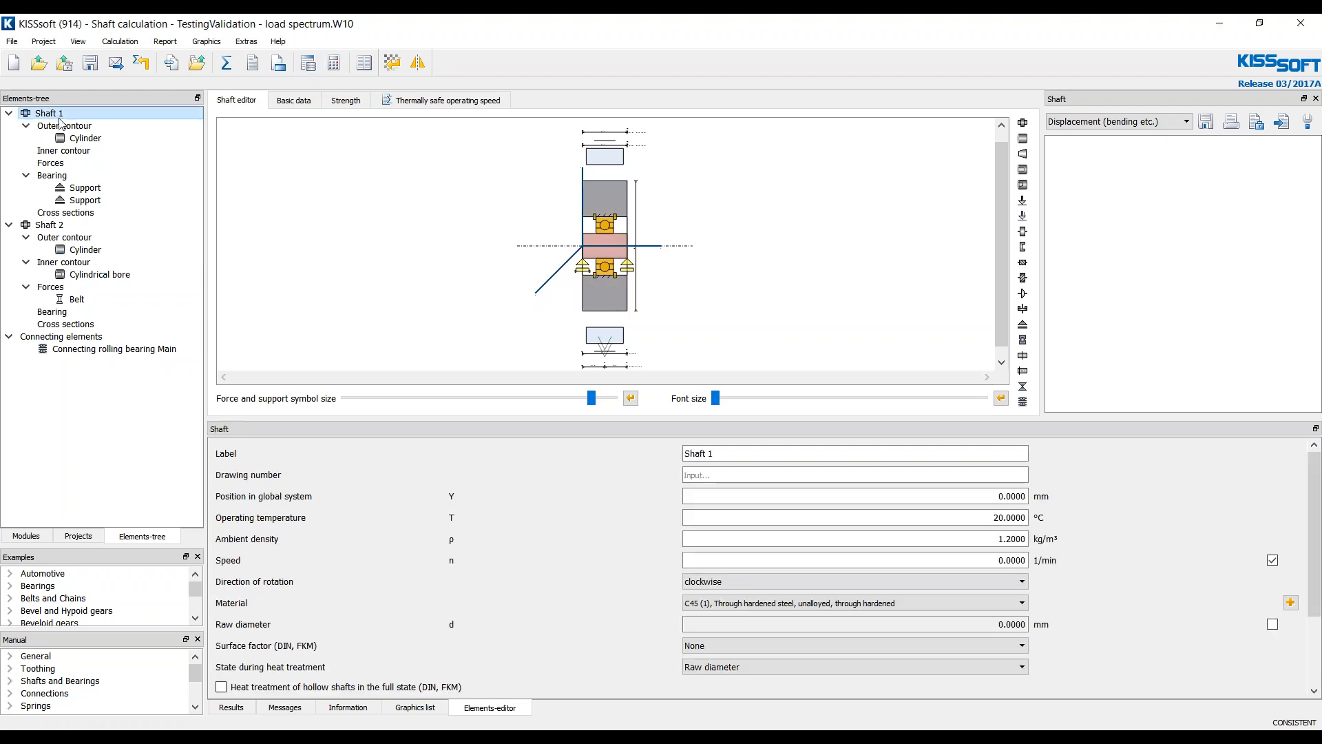
{"action": "left_click", "coordinate": [59, 227]}
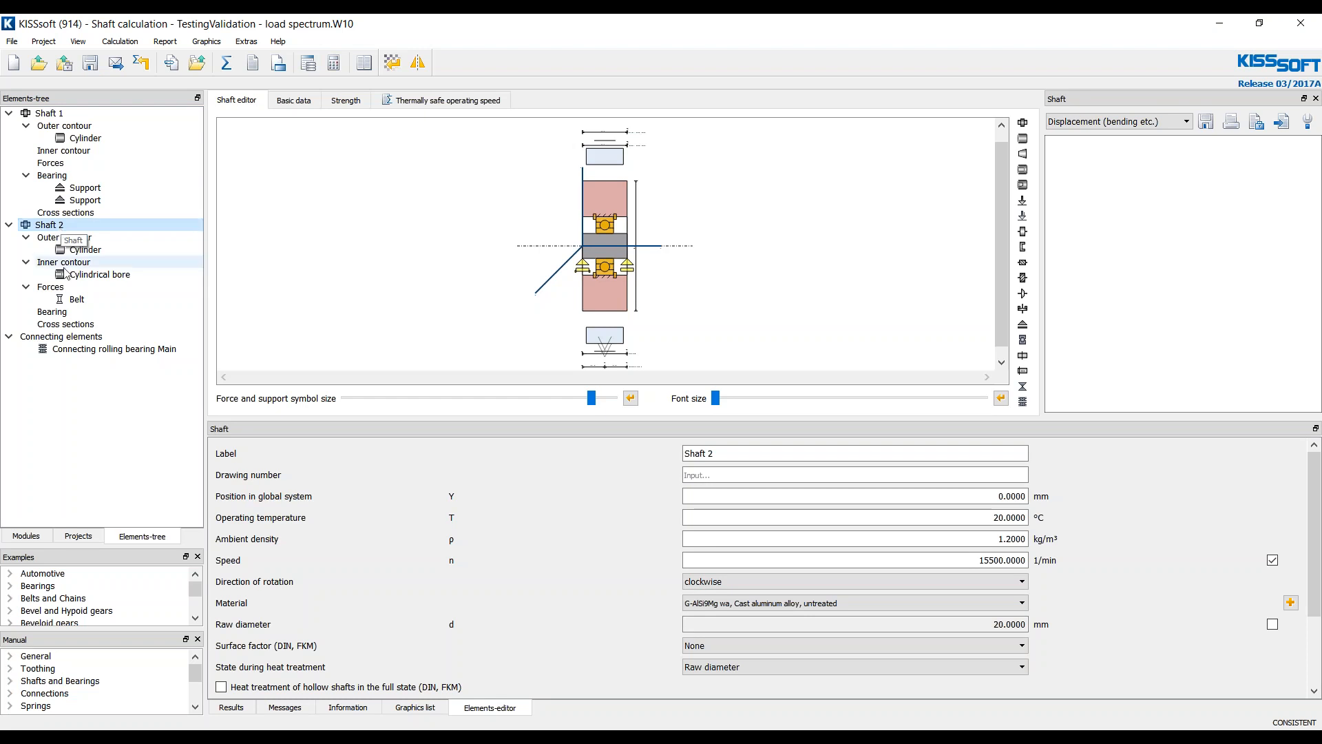
{"action": "left_click", "coordinate": [64, 301]}
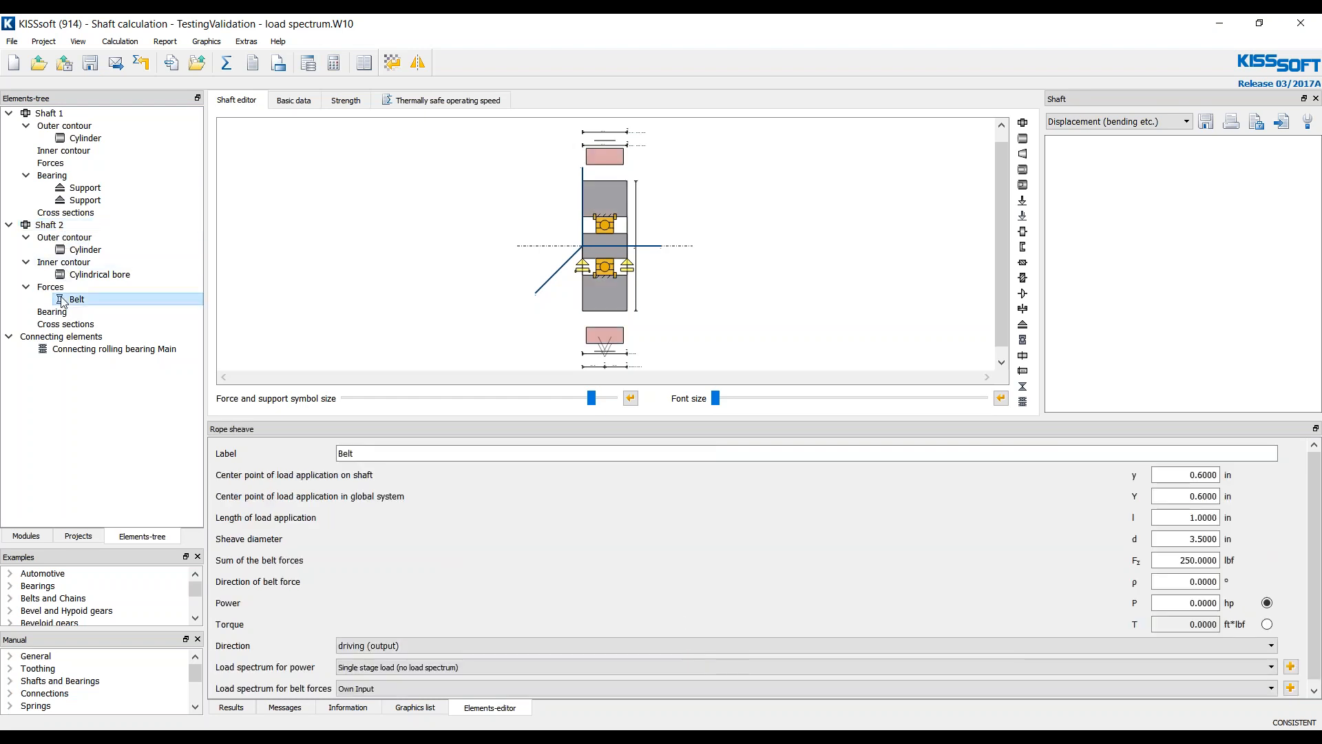
{"action": "left_click", "coordinate": [72, 349]}
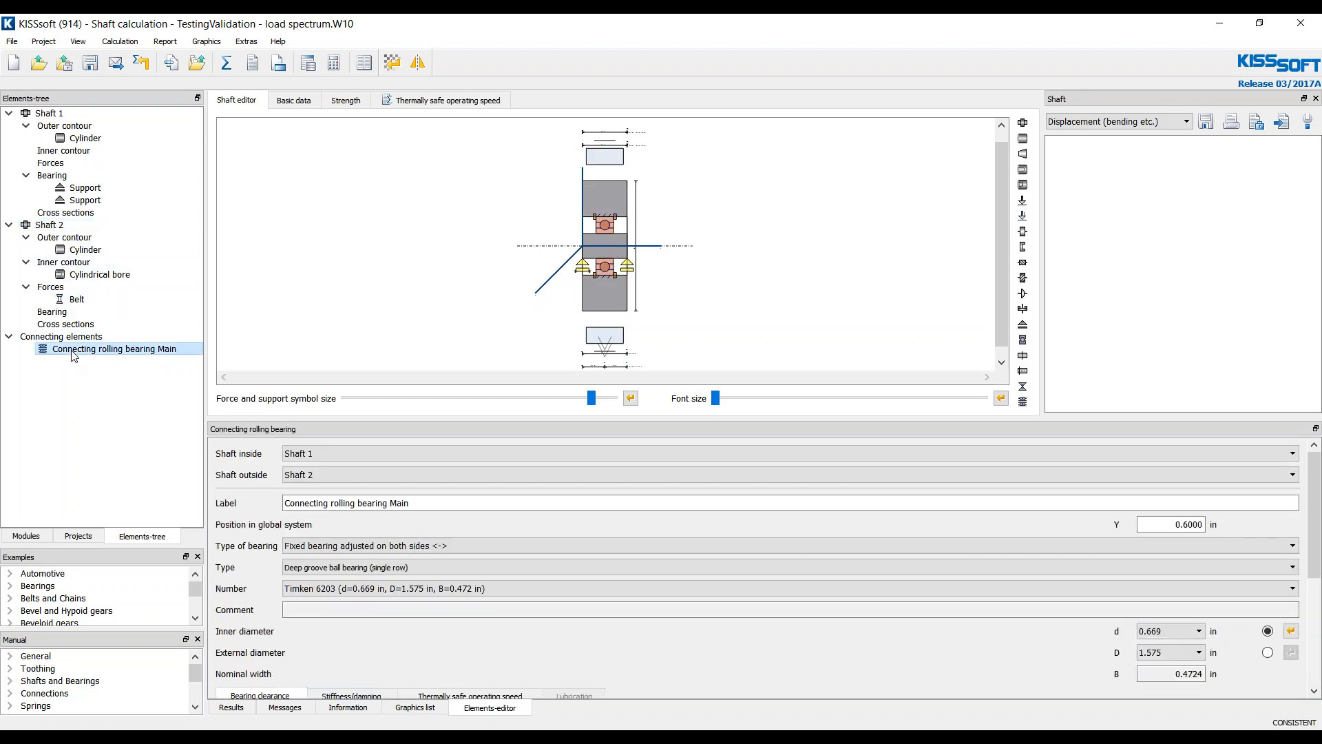
{"action": "left_click", "coordinate": [76, 300]}
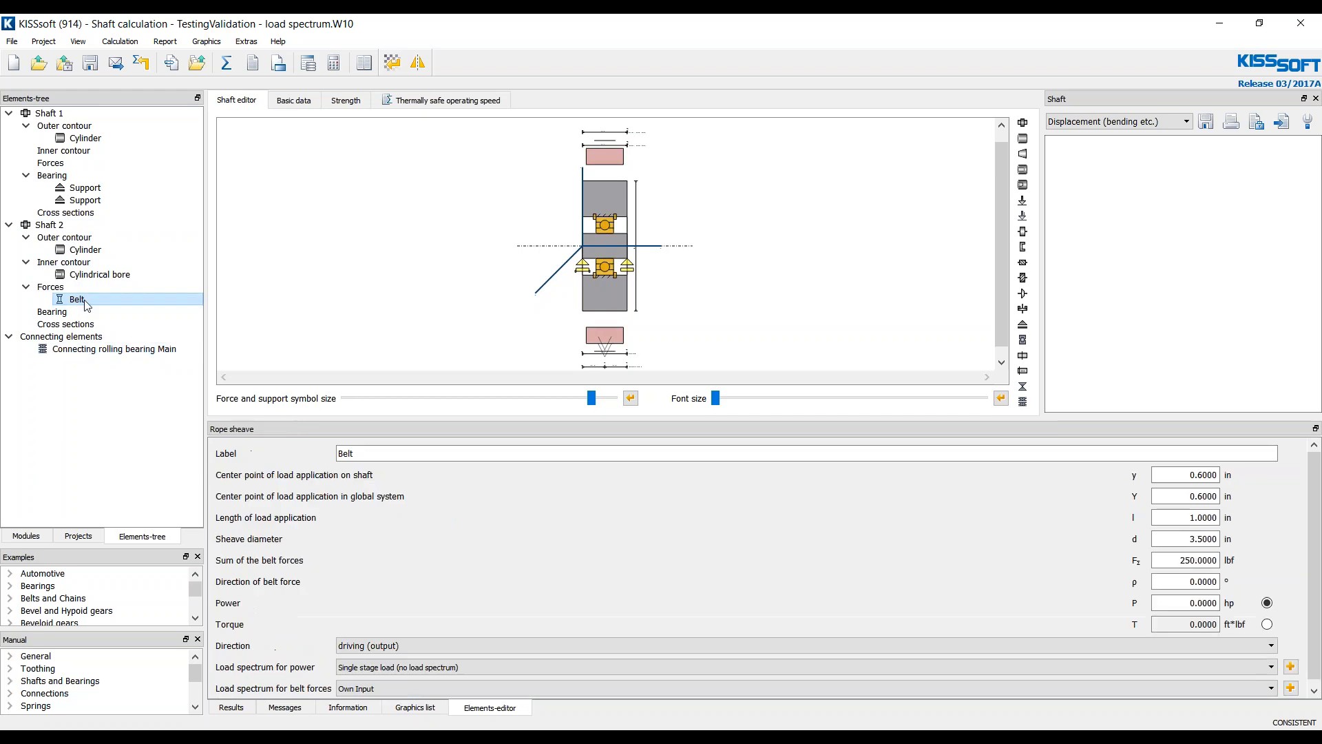
{"action": "scroll", "coordinate": [702, 536], "scroll_direction": "down", "scroll_amount": 1}
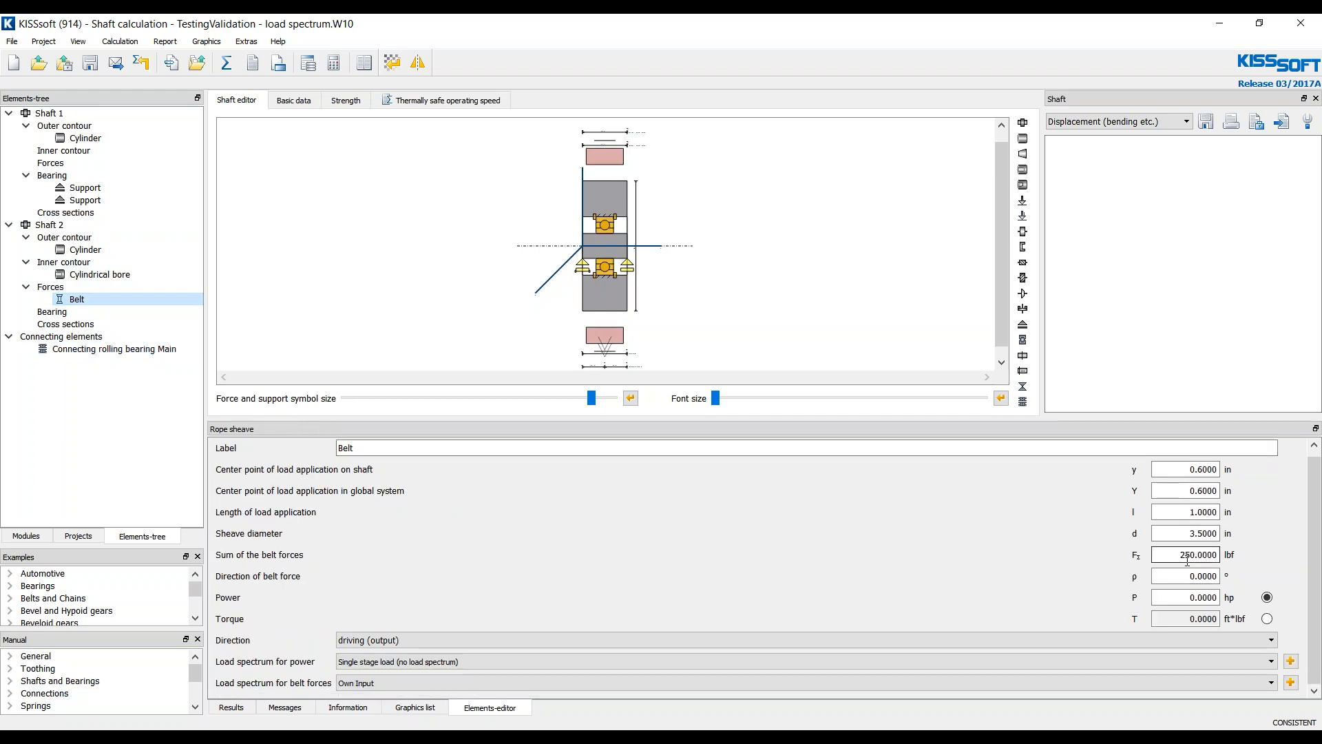
{"action": "left_click_drag", "start_coordinate": [1314, 563], "coordinate": [1306, 609]}
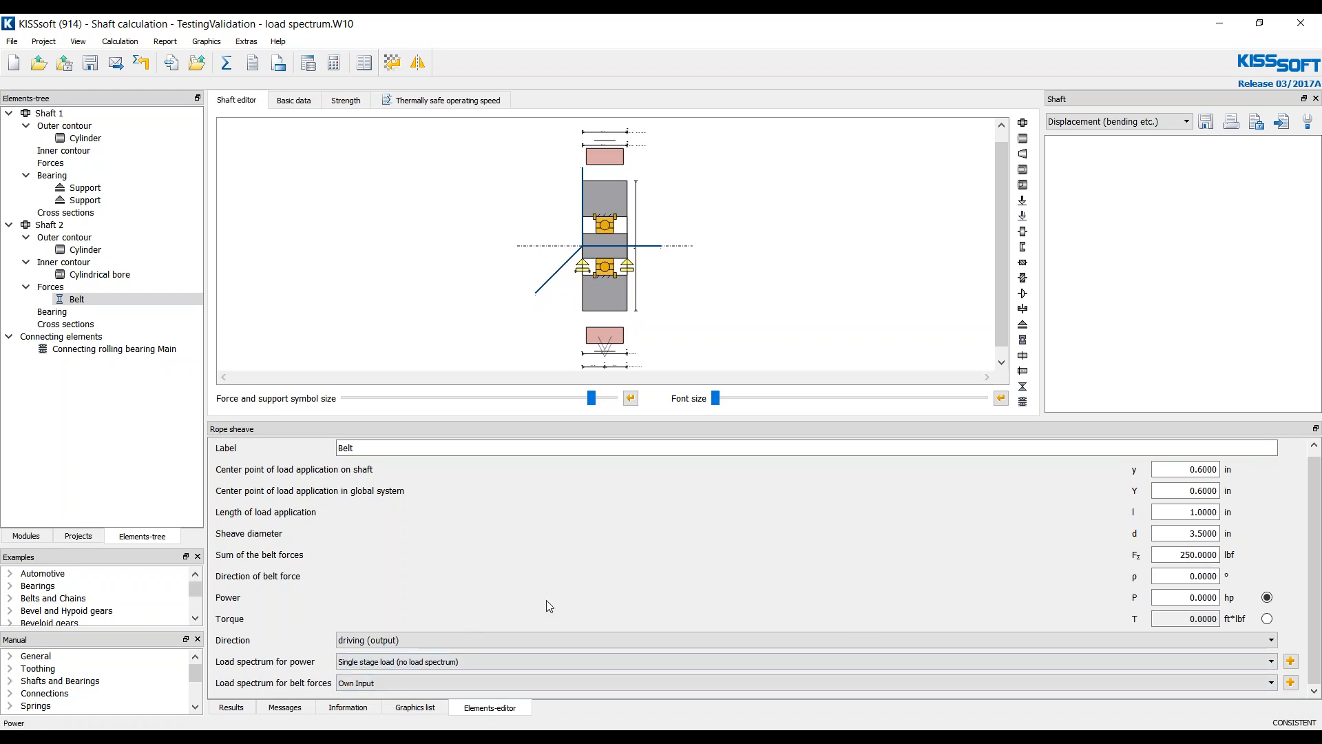
{"action": "left_click", "coordinate": [365, 683]}
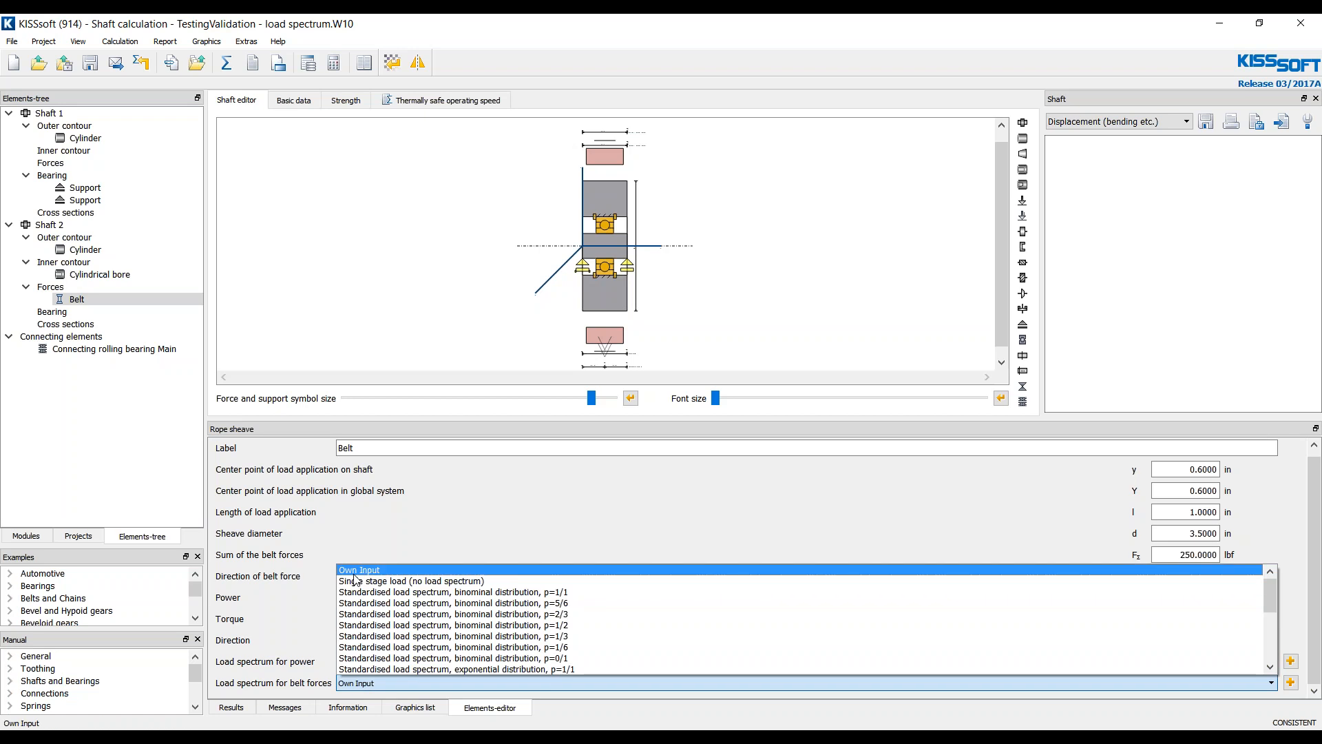
{"action": "left_click", "coordinate": [461, 548]}
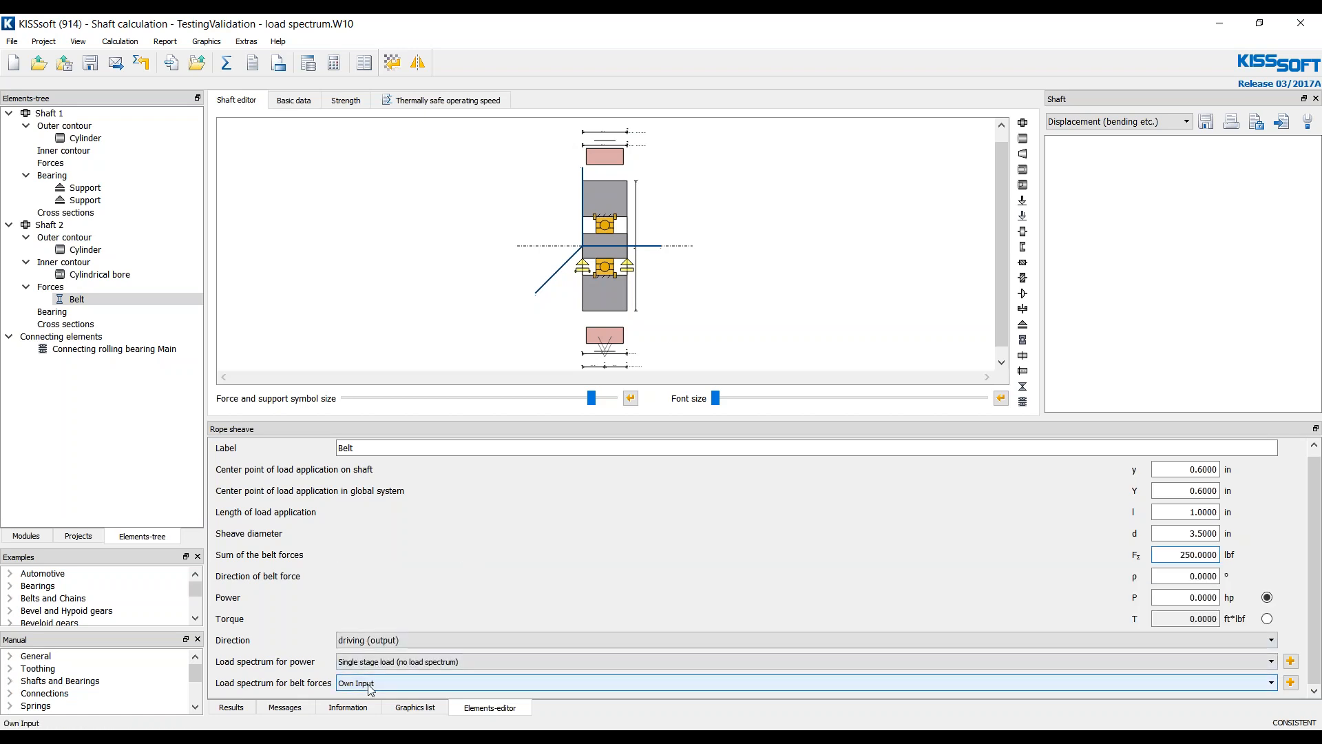
Step: Check the basic calculation data and the required service life in the strength settings
{"action": "left_click", "coordinate": [290, 102]}
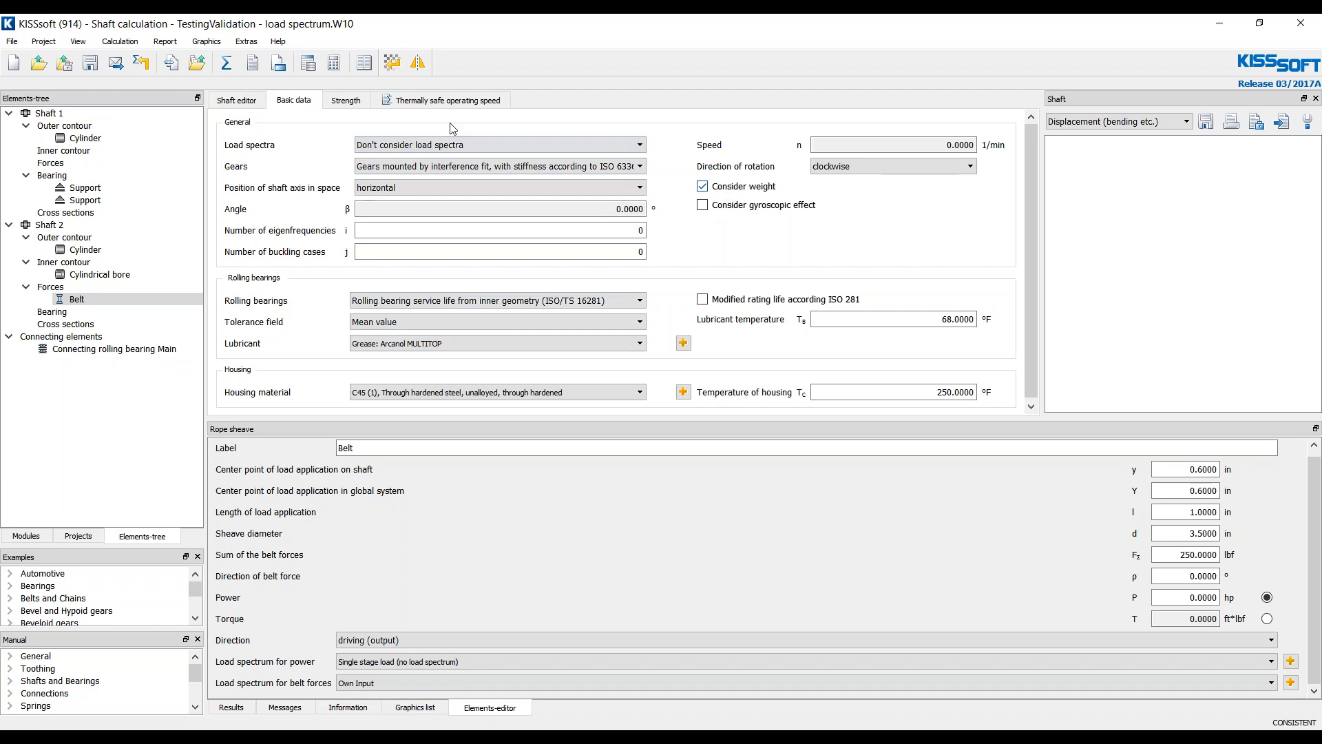
{"action": "left_click", "coordinate": [345, 100]}
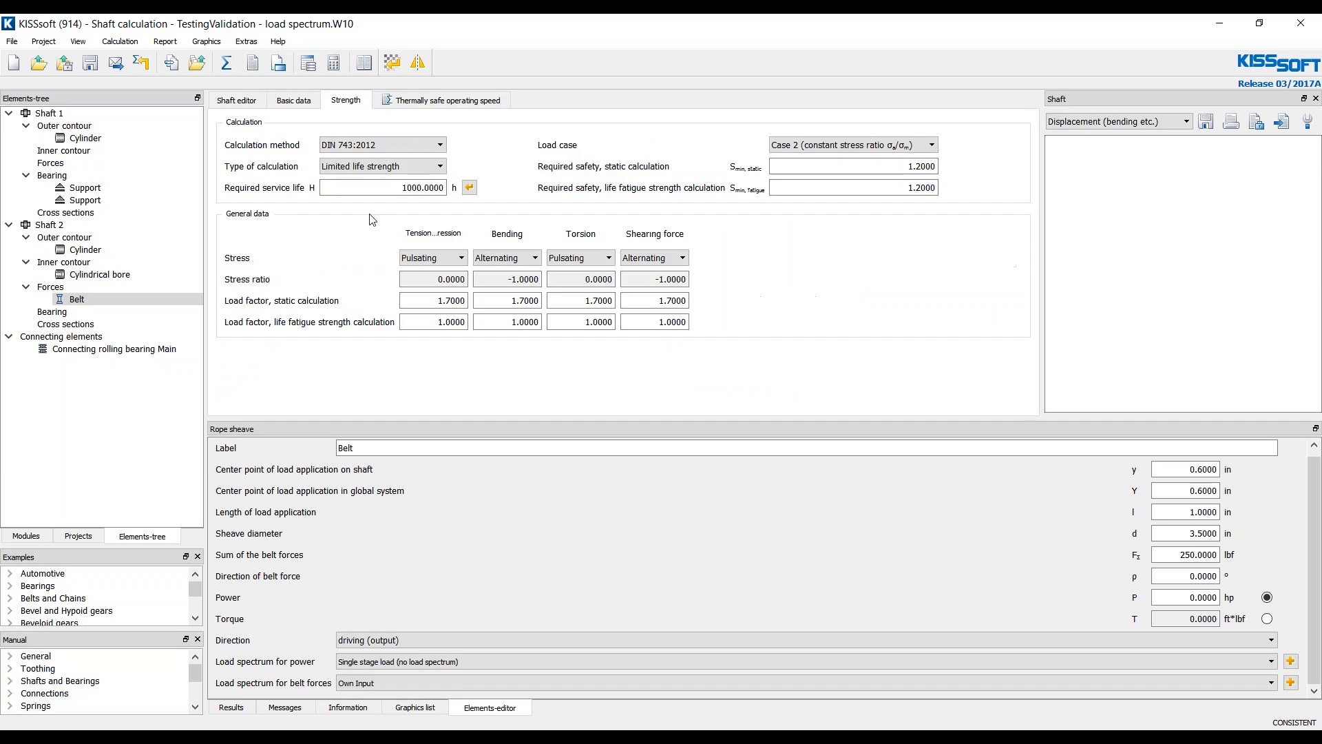
{"action": "double_click", "coordinate": [395, 187]}
Step: Check the required service life in the rolling bearing module-specific settings and accept the settings
{"action": "left_click", "coordinate": [278, 63]}
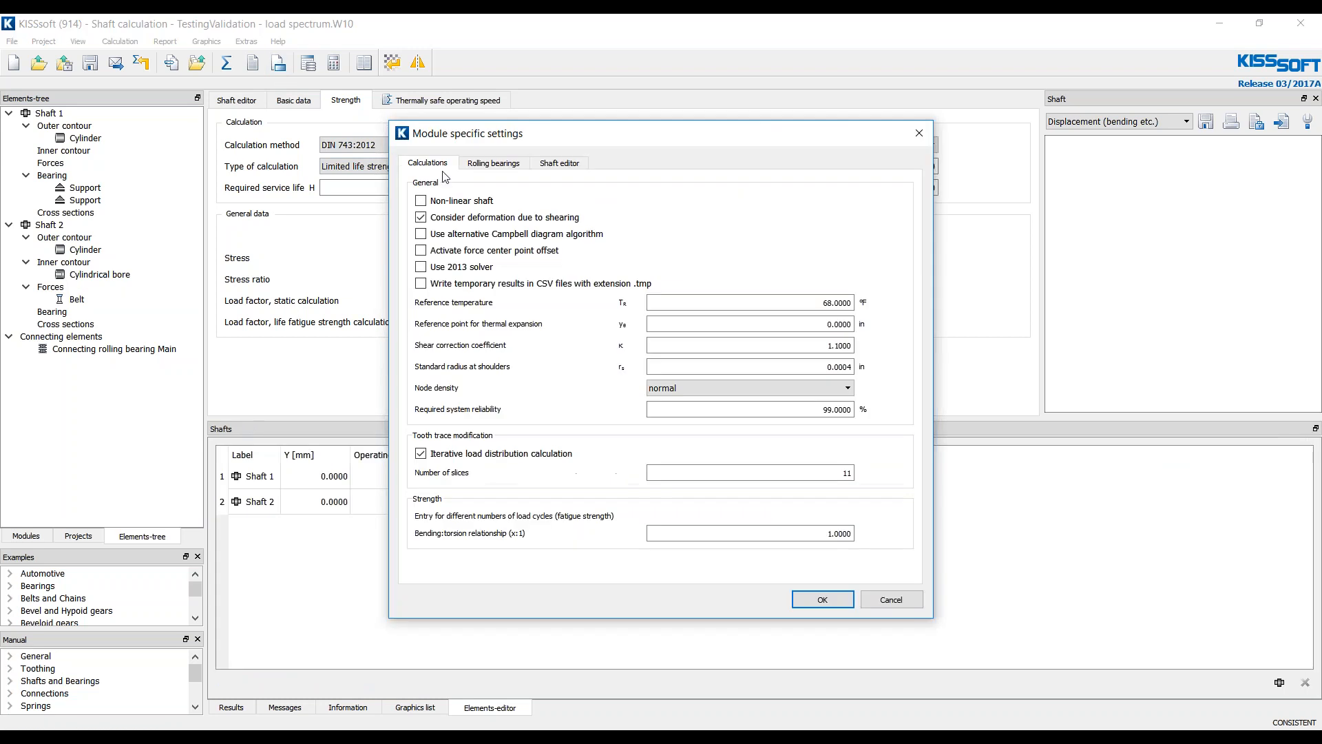
{"action": "left_click", "coordinate": [483, 166]}
{"action": "left_click", "coordinate": [830, 312]}
{"action": "left_click", "coordinate": [794, 314]}
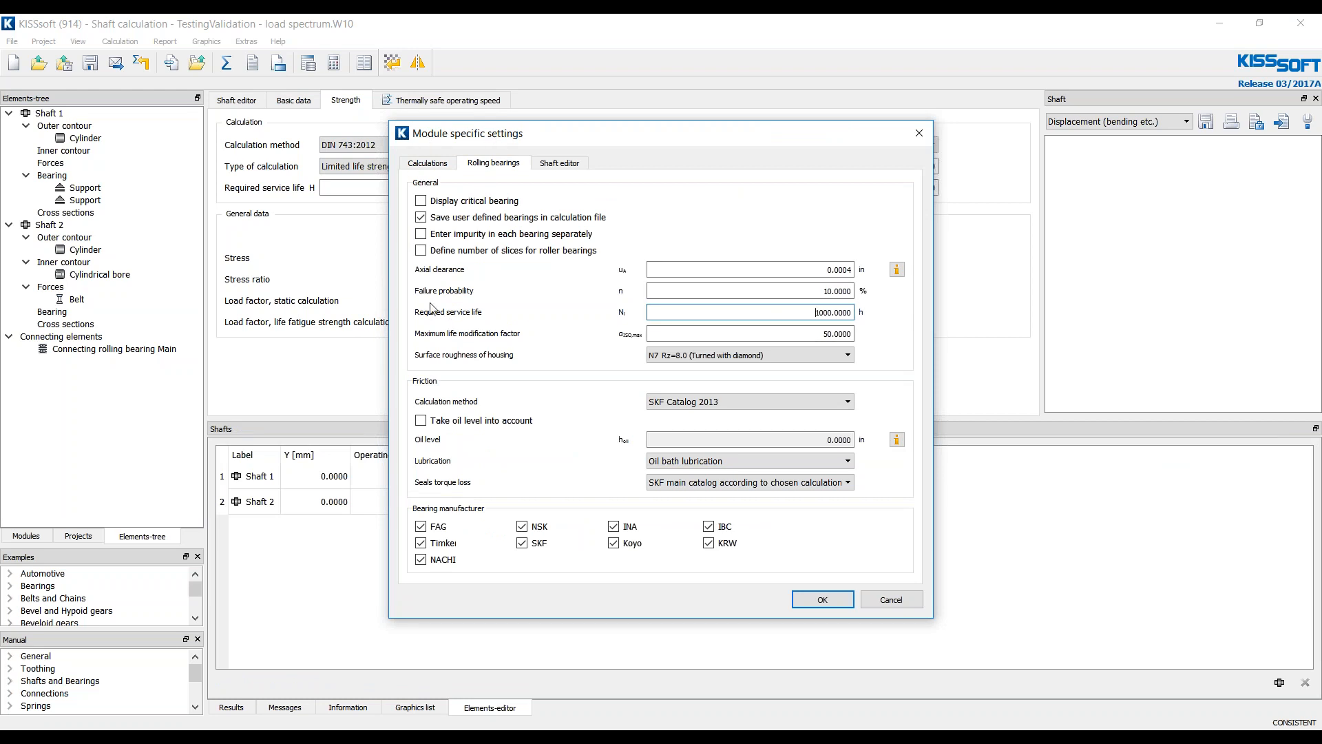
{"action": "double_click", "coordinate": [803, 317]}
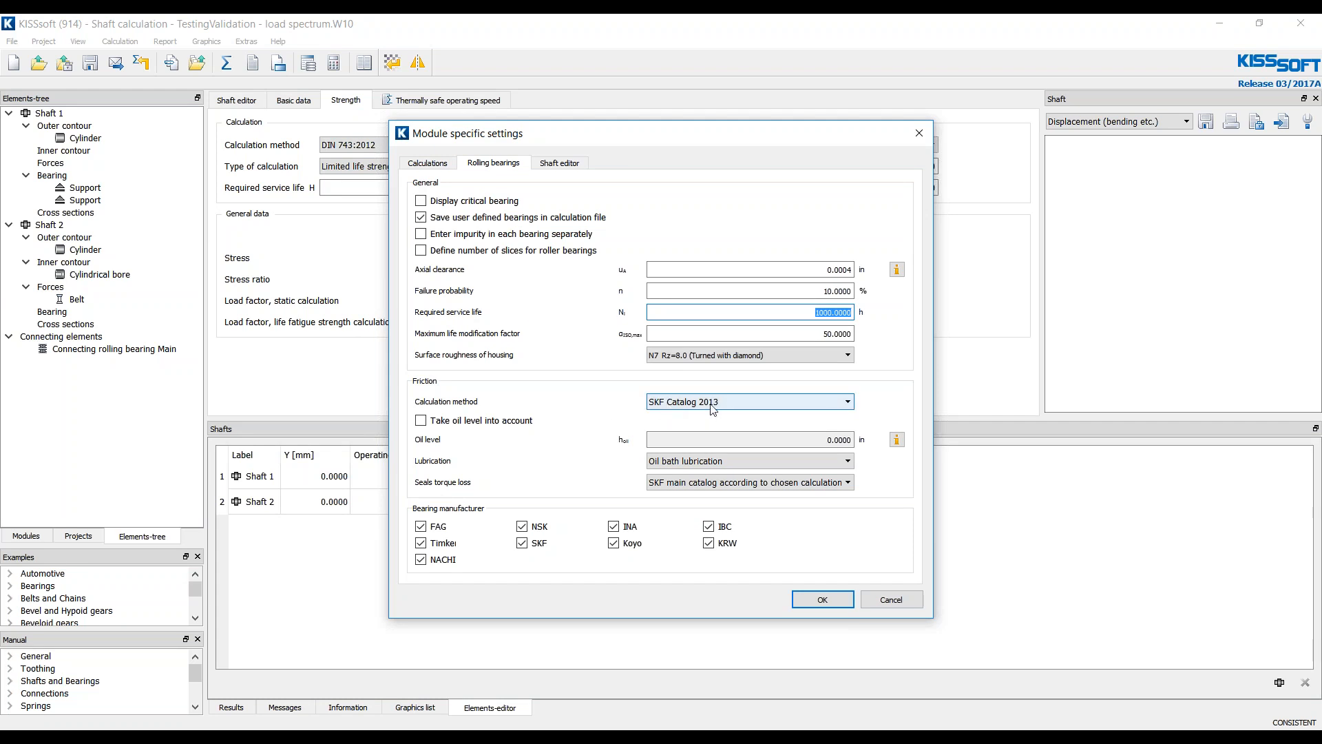
{"action": "left_click", "coordinate": [820, 599]}
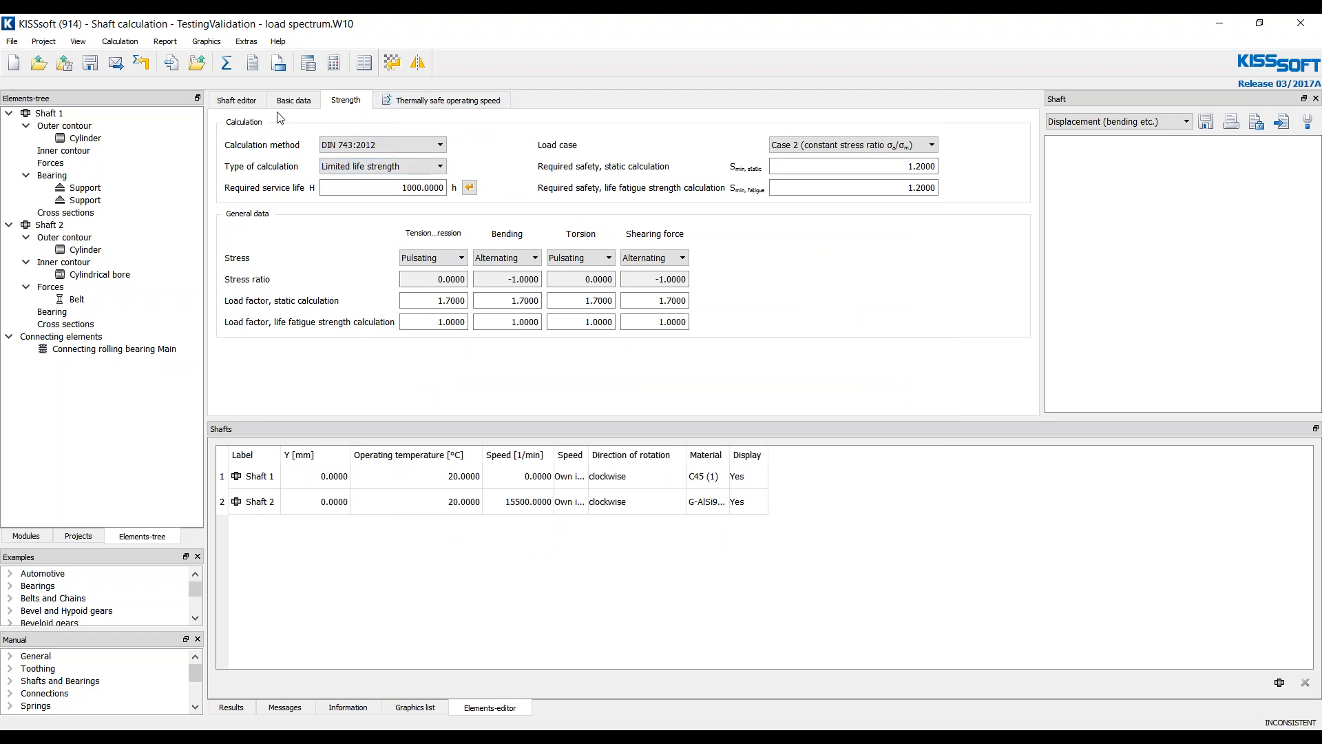
Step: Run the shaft calculation without considering load spectra and acknowledge the warnings
{"action": "left_click", "coordinate": [252, 101]}
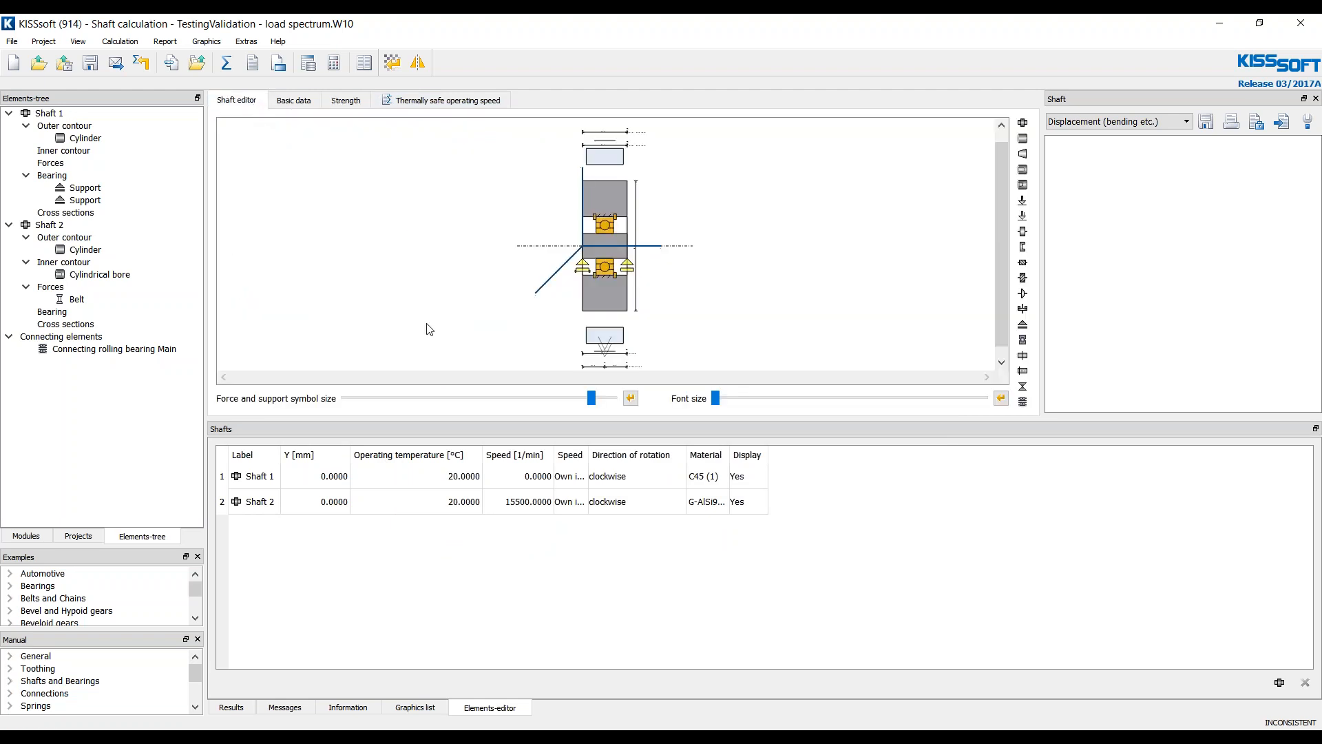
{"action": "left_click", "coordinate": [292, 101]}
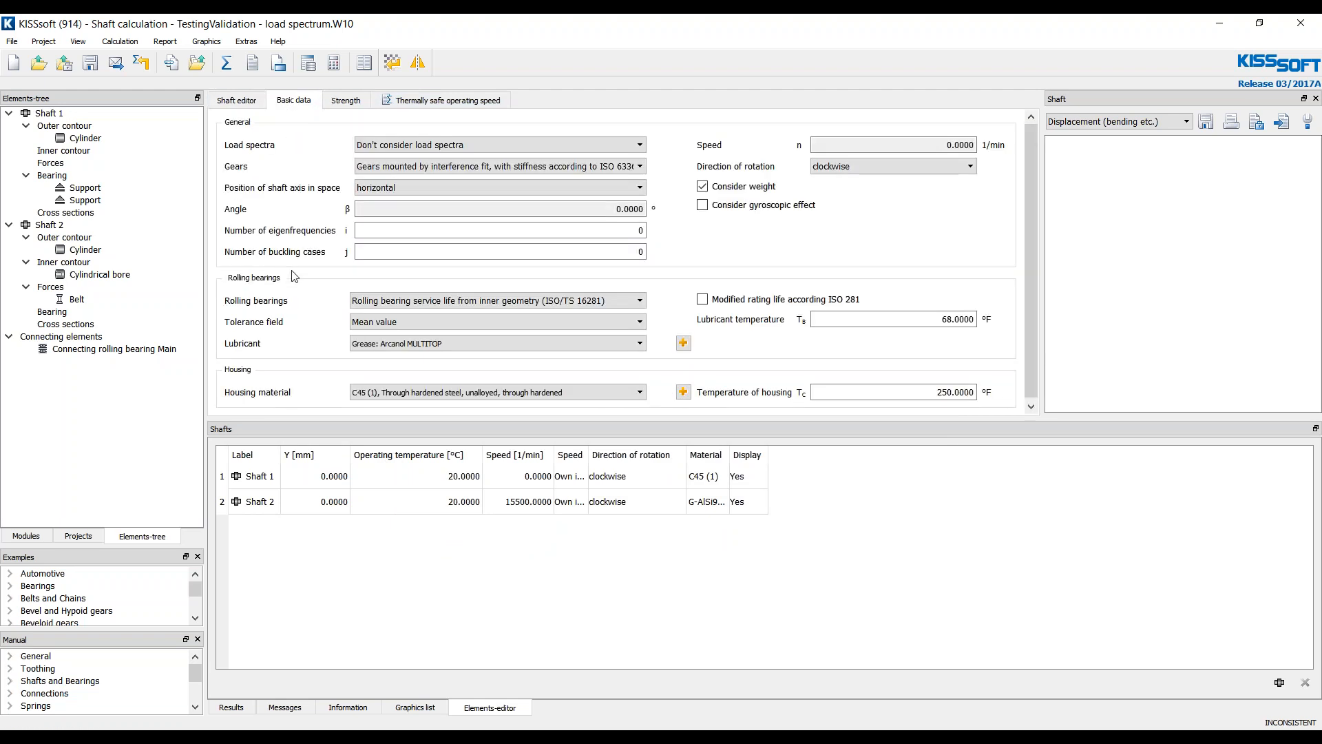
{"action": "left_click", "coordinate": [227, 65]}
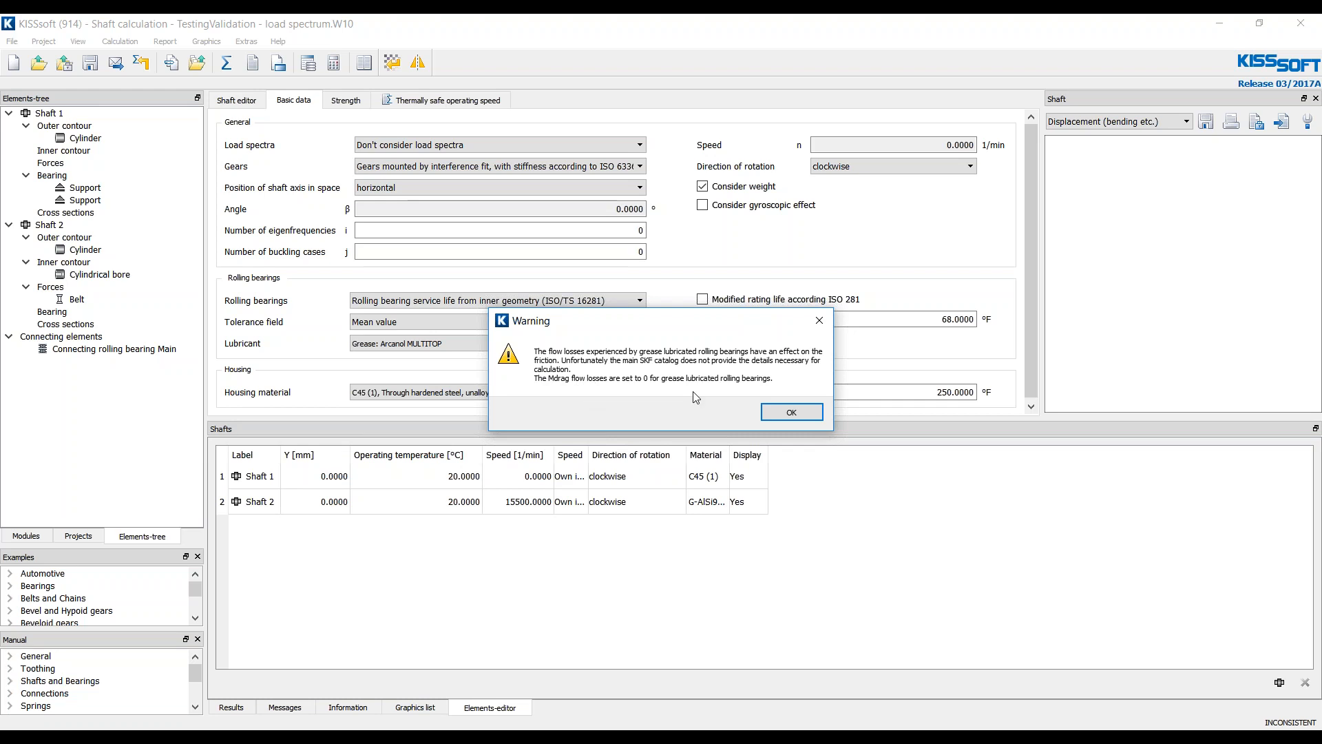
{"action": "left_click", "coordinate": [772, 410]}
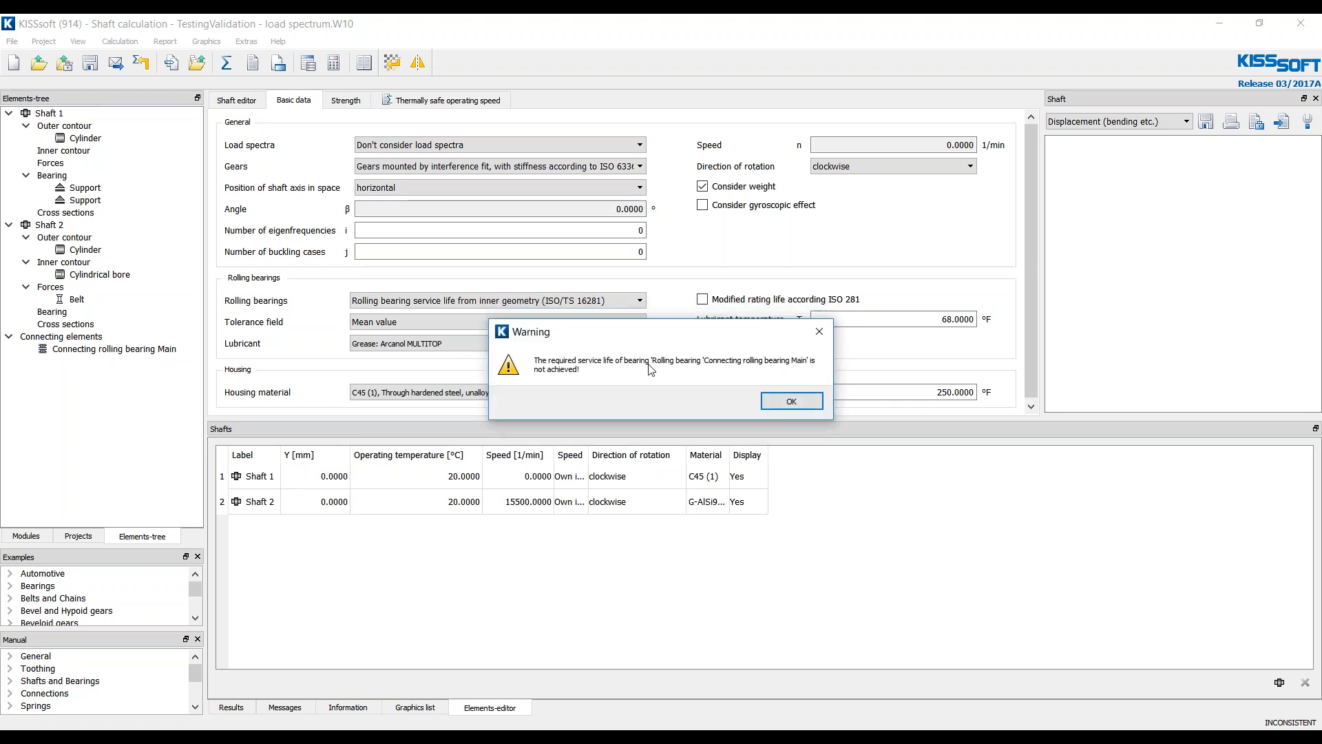
{"action": "left_click", "coordinate": [788, 401]}
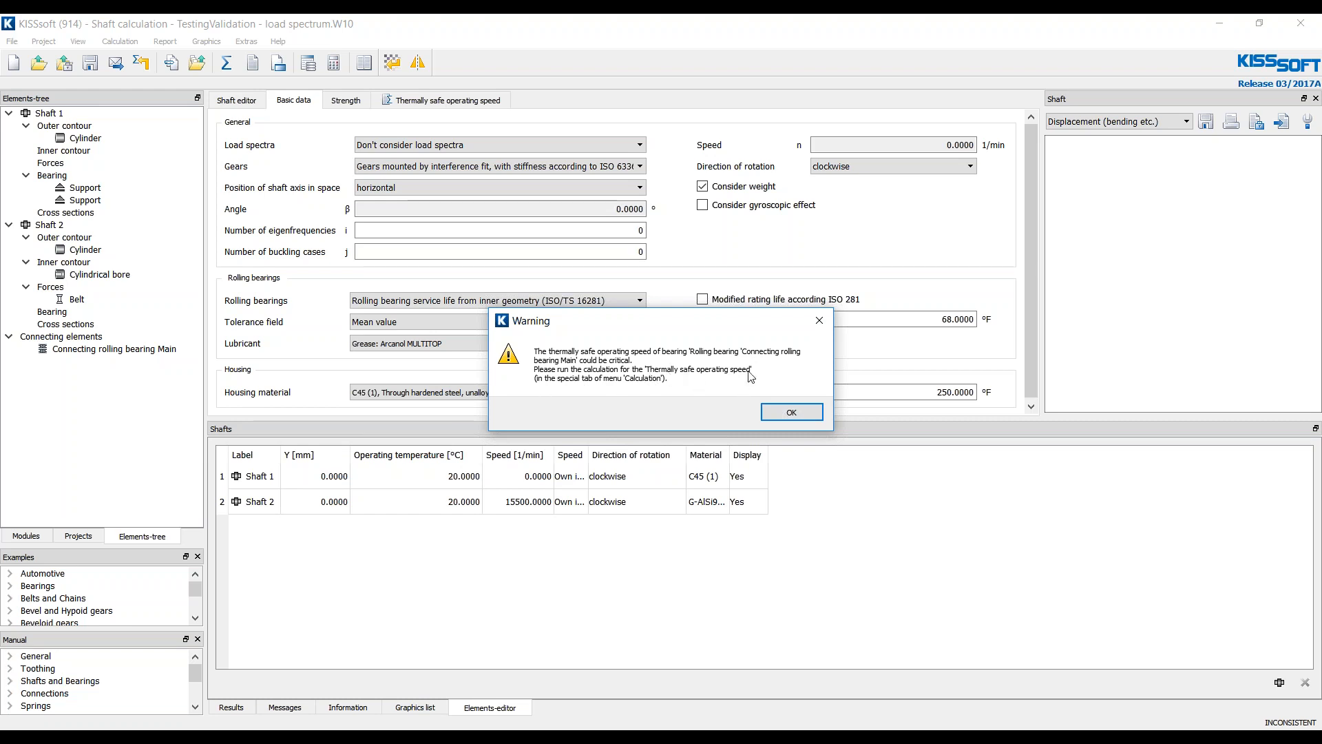
{"action": "left_click", "coordinate": [790, 413]}
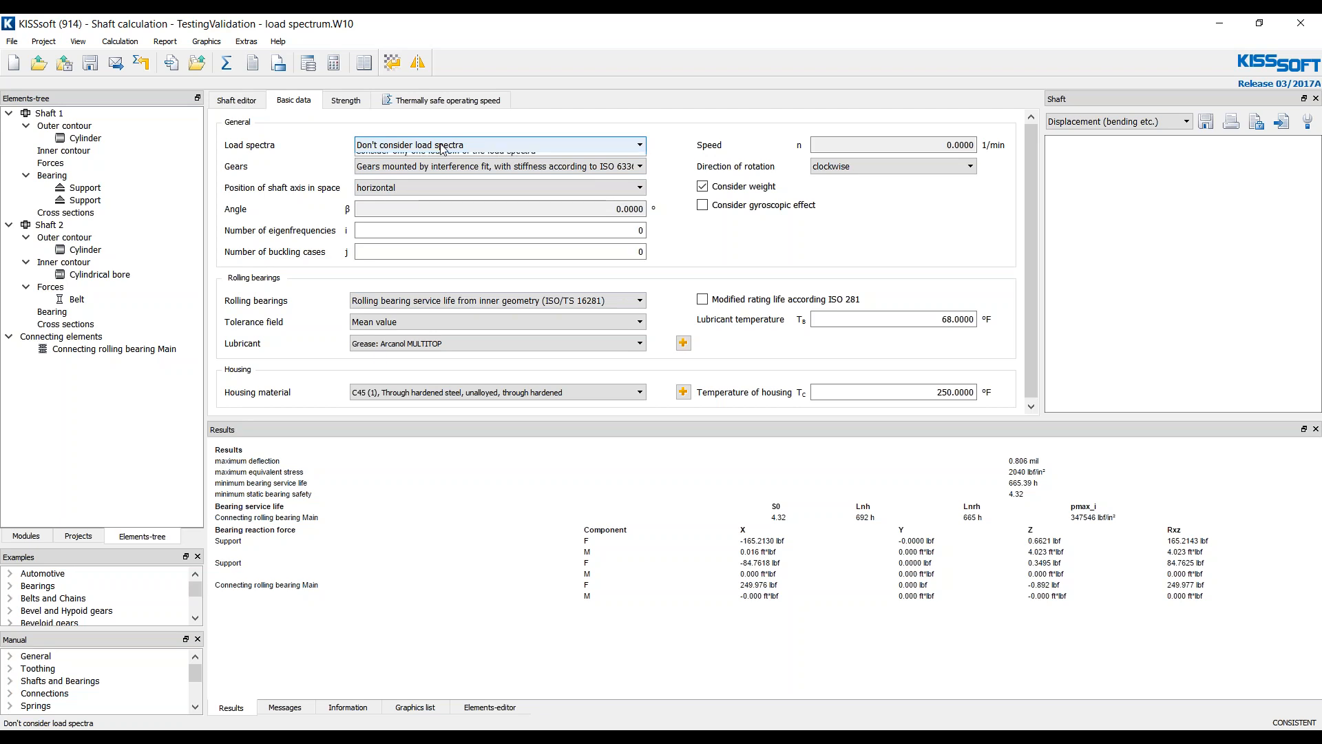
Step: Set the load spectra option in the basic data to "Consider load spectra"
{"action": "left_click", "coordinate": [443, 147]}
{"action": "left_click", "coordinate": [415, 171]}
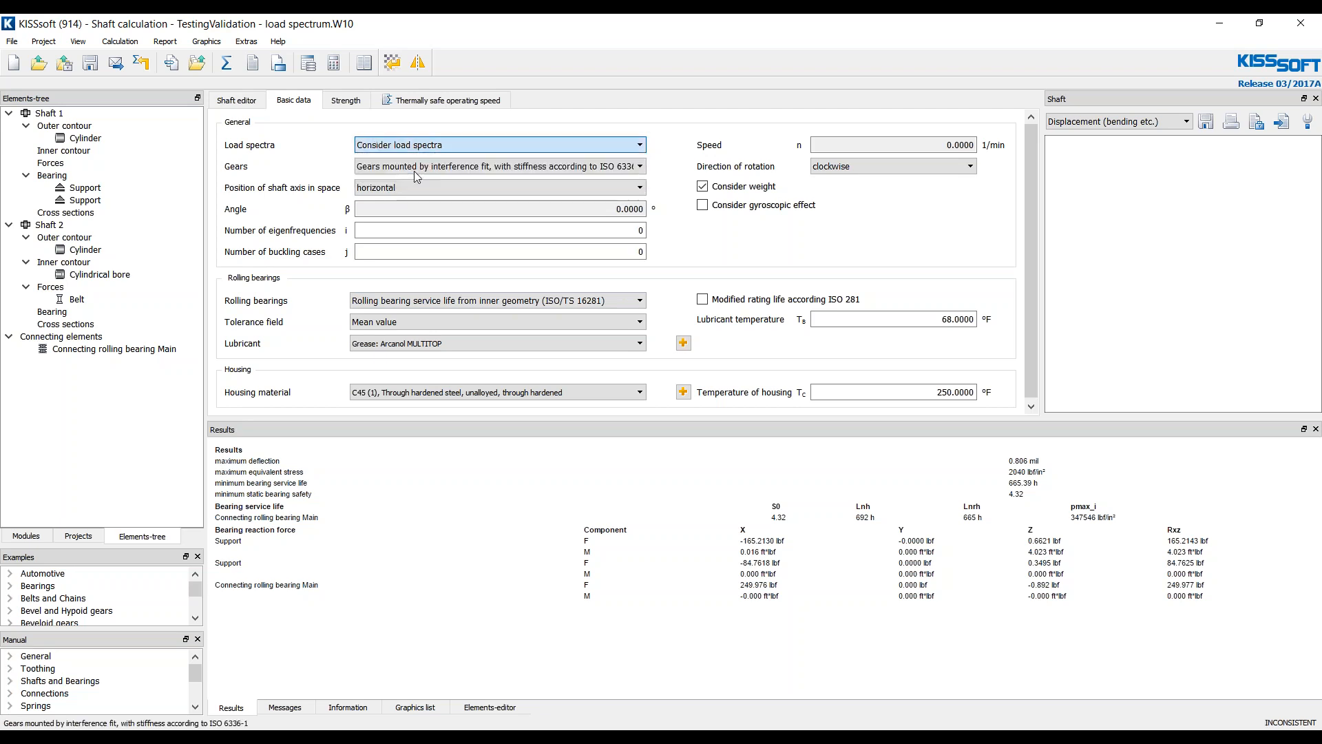
Step: Examine the parameters of the main connecting rolling bearing, including its bearing clearance data
{"action": "left_click", "coordinate": [238, 103]}
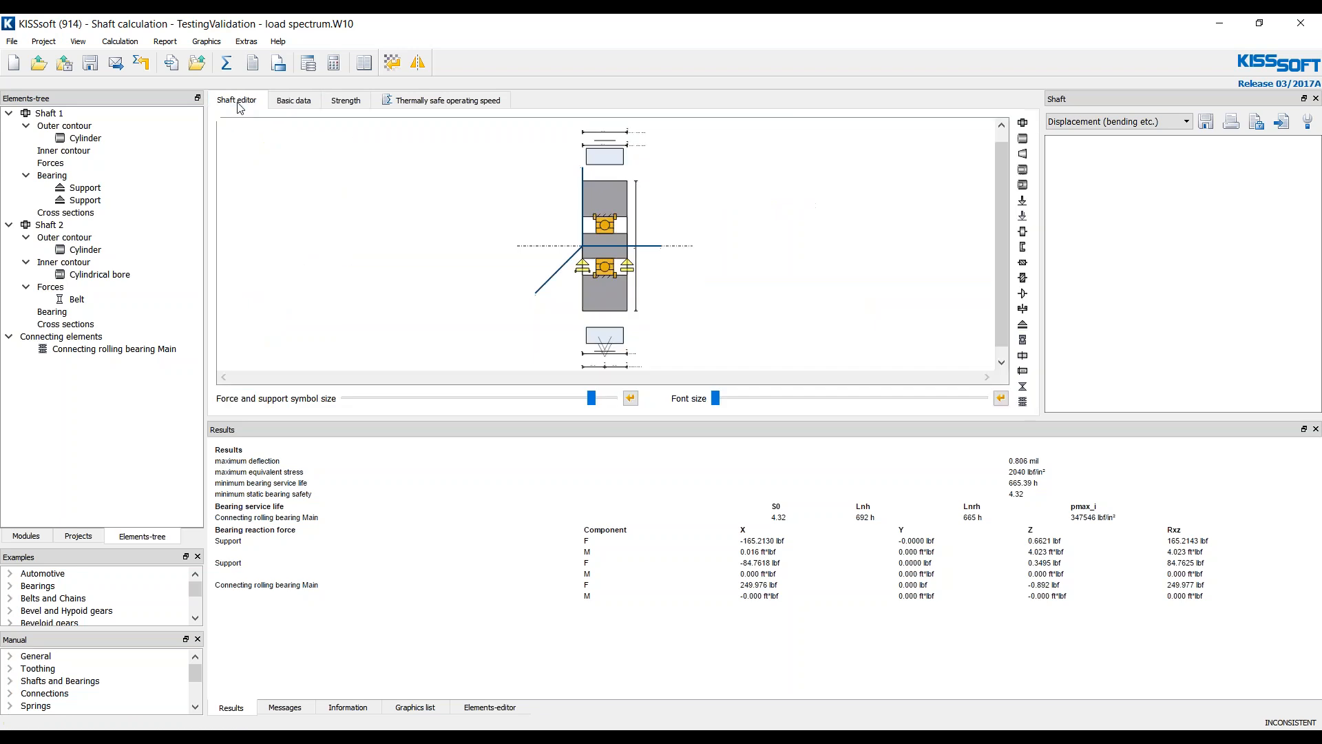
{"action": "left_click", "coordinate": [609, 276]}
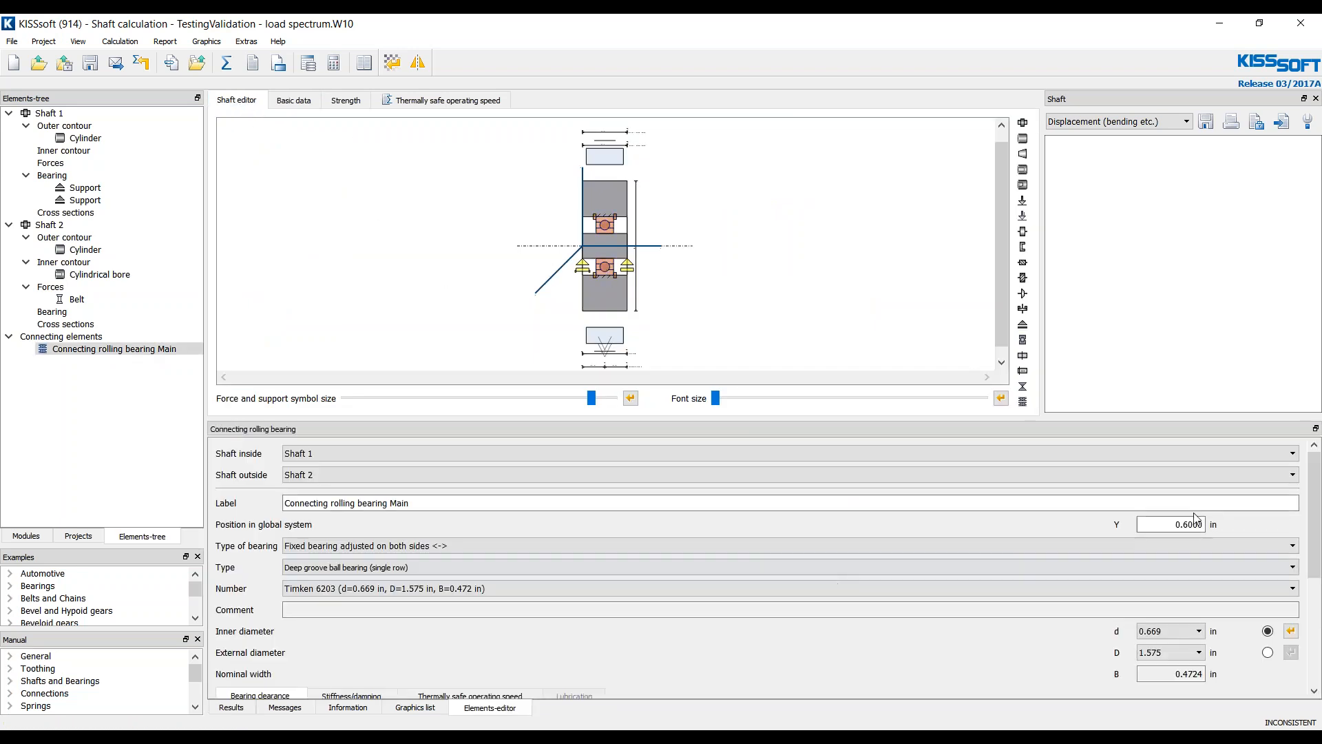
{"action": "left_click_drag", "start_coordinate": [1311, 524], "coordinate": [1311, 631]}
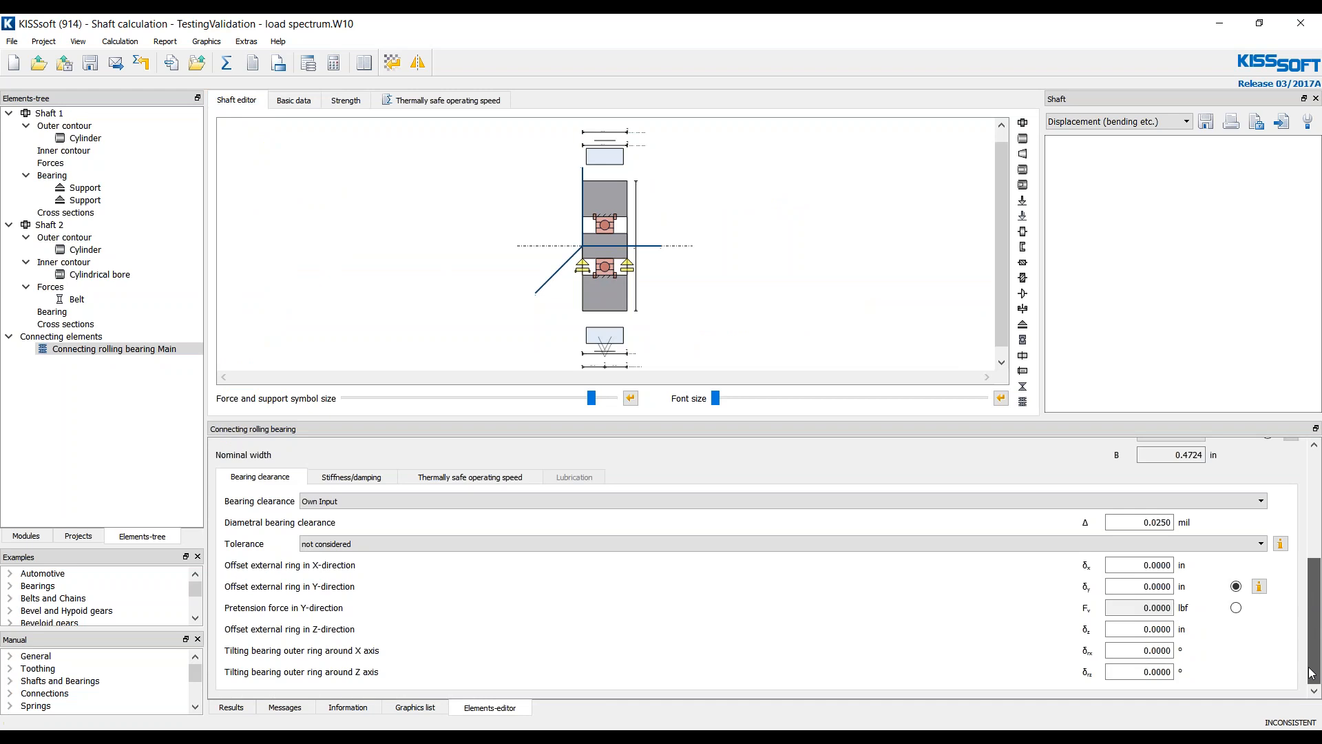
{"action": "scroll", "coordinate": [1312, 673], "scroll_direction": "up", "scroll_amount": 5}
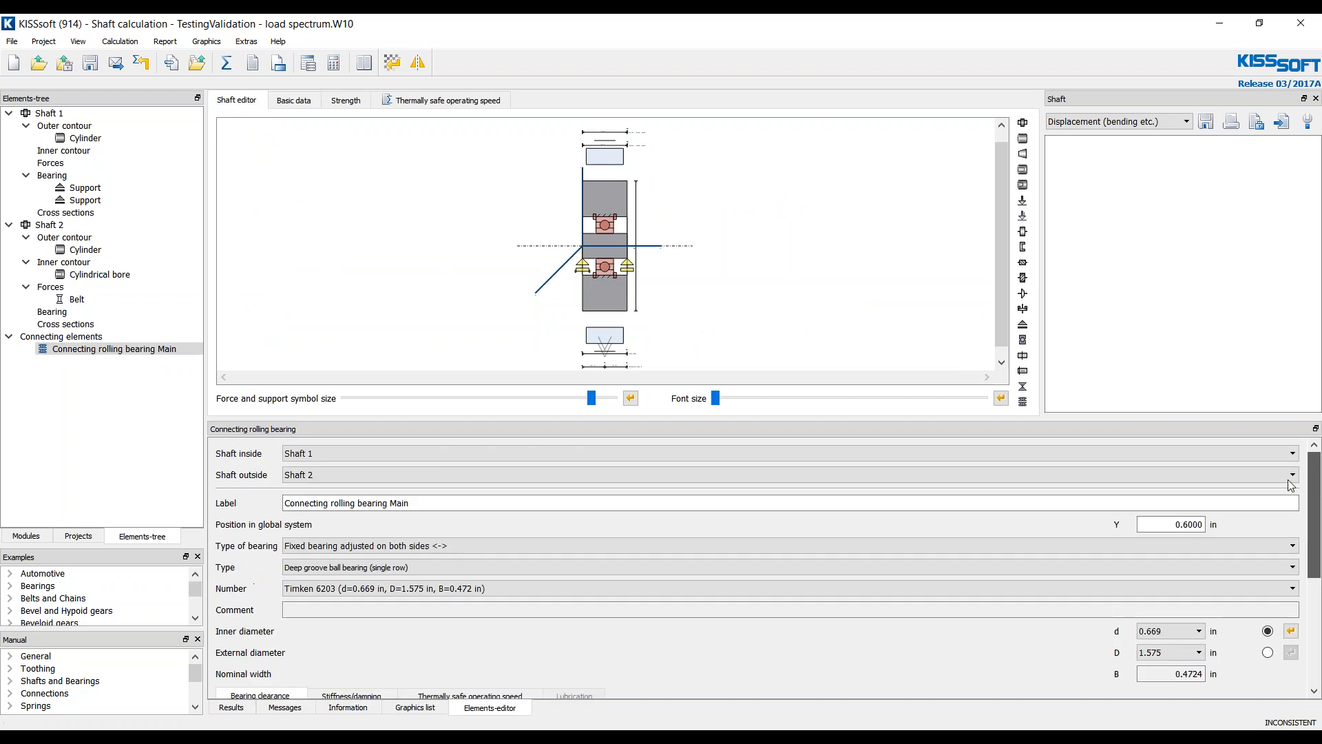
Step: Set the torque factor of the first entry in the belt forces' own load spectrum to 0.4 and accept the spectrum
{"action": "left_click", "coordinate": [60, 300]}
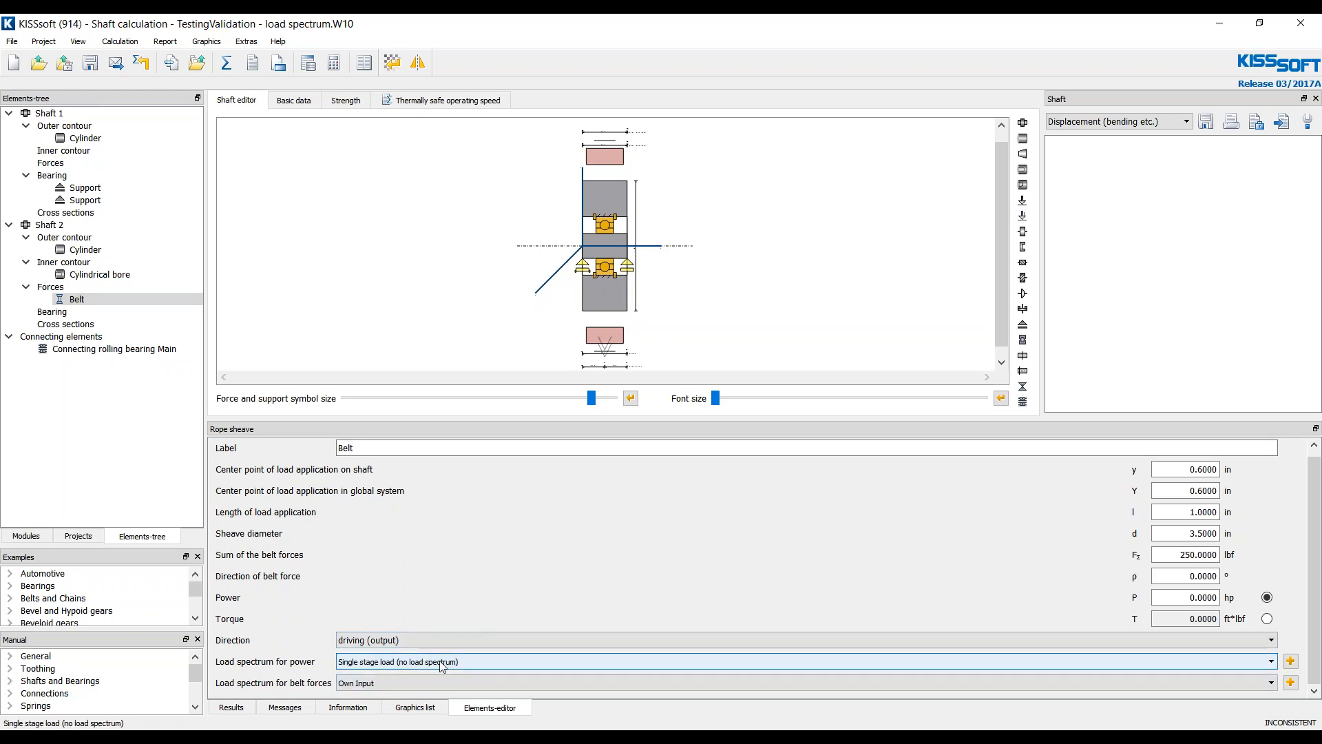
{"action": "left_click", "coordinate": [1291, 683]}
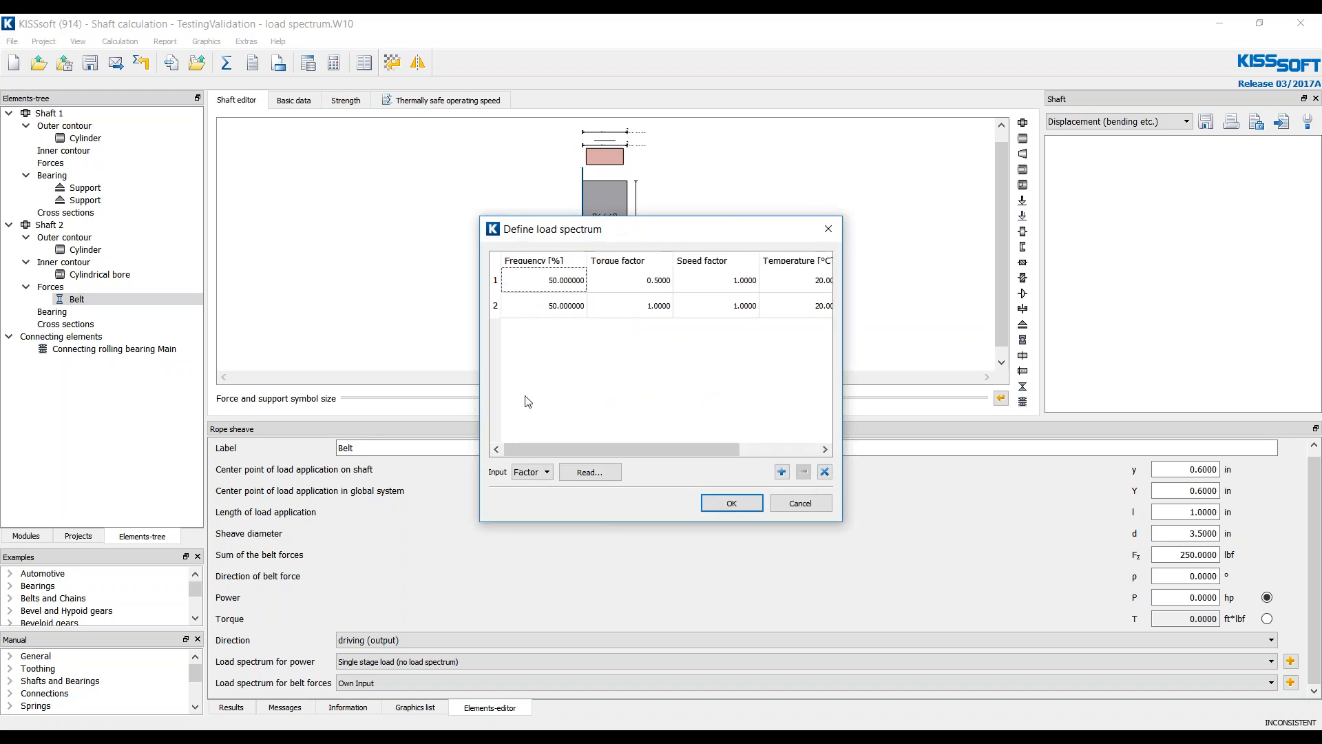
{"action": "left_click_drag", "start_coordinate": [480, 424], "coordinate": [303, 422]}
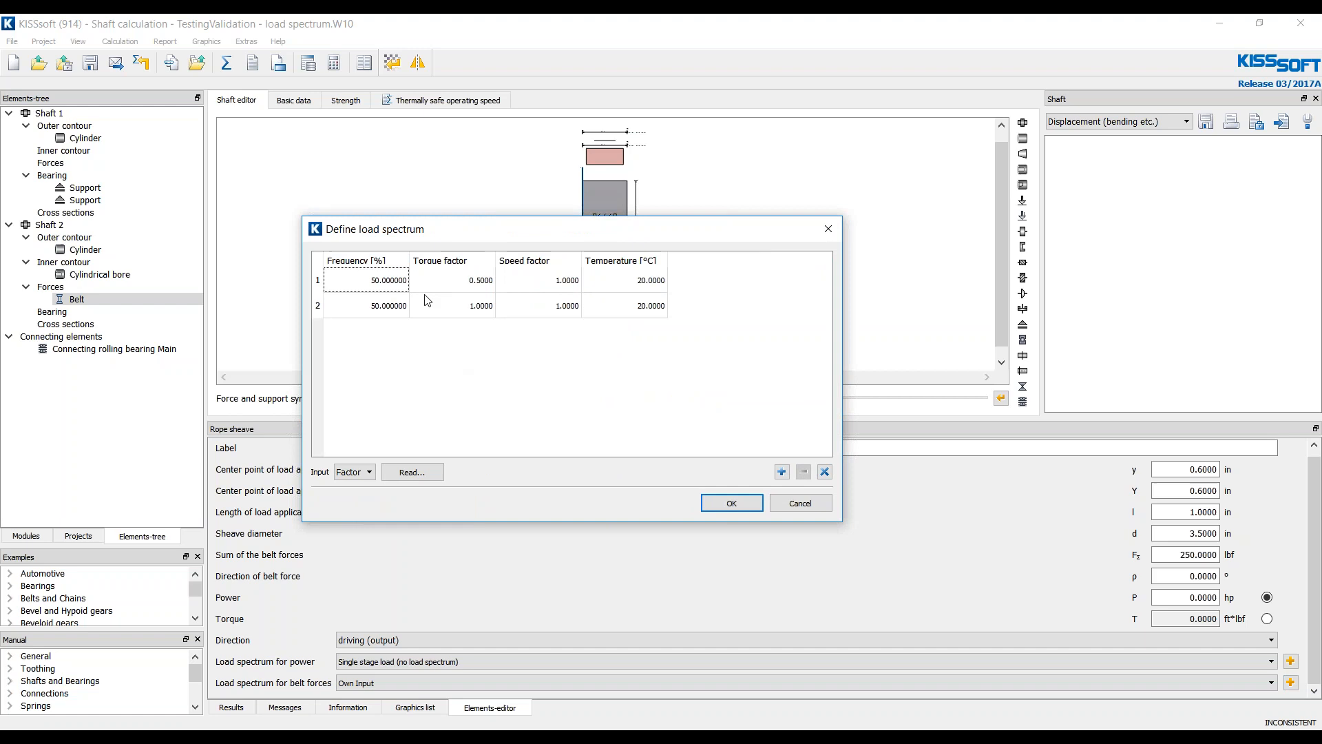
{"action": "left_click", "coordinate": [472, 284]}
{"action": "left_click", "coordinate": [472, 284]}
{"action": "type", "text": "0.4"}
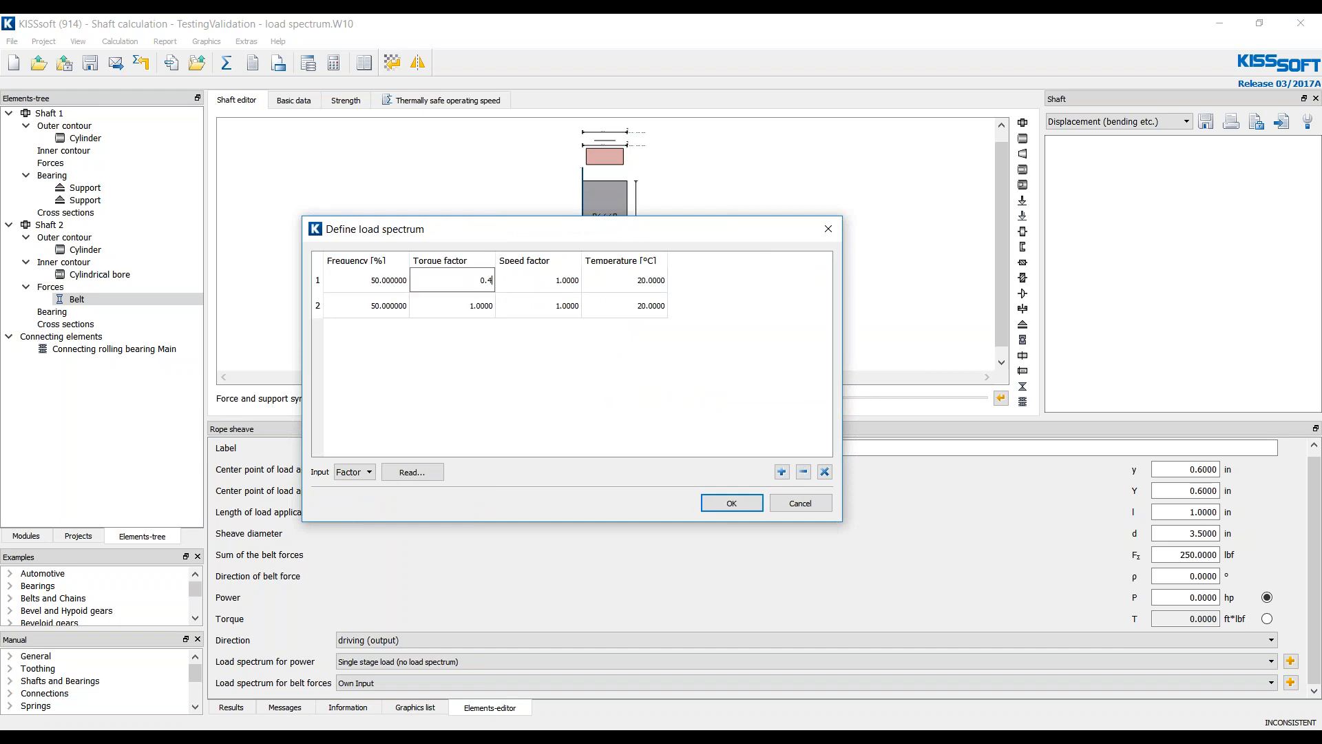
{"action": "left_click", "coordinate": [475, 305]}
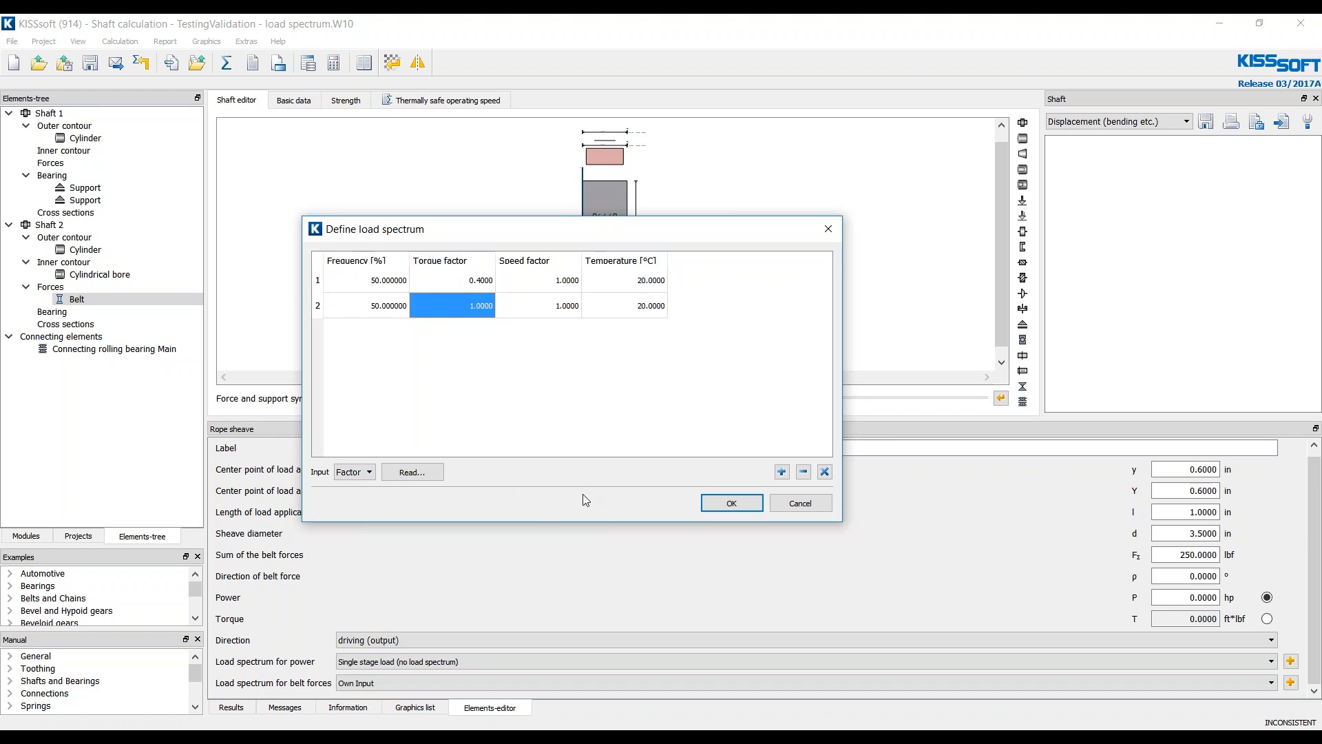
{"action": "left_click", "coordinate": [742, 506]}
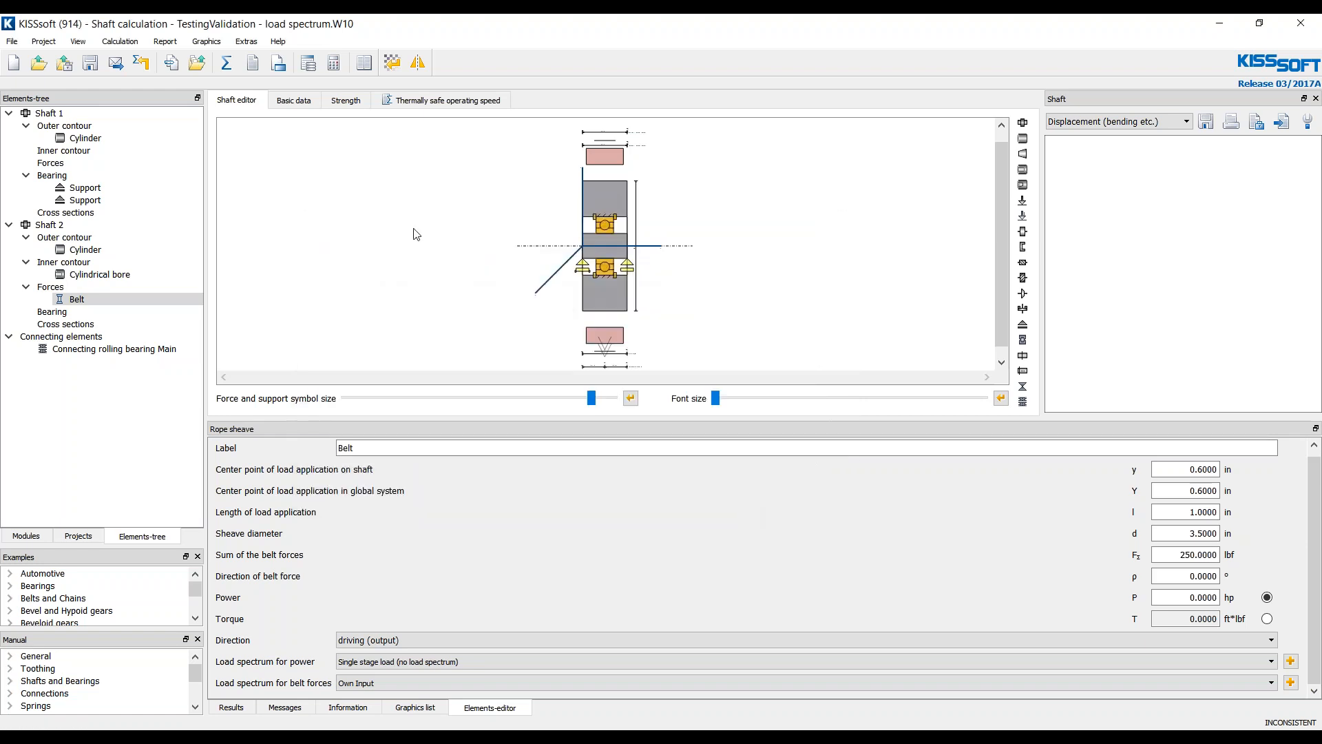
Step: Review the basic data, the strength settings and the inputs for the thermally safe operating speed
{"action": "left_click", "coordinate": [296, 100]}
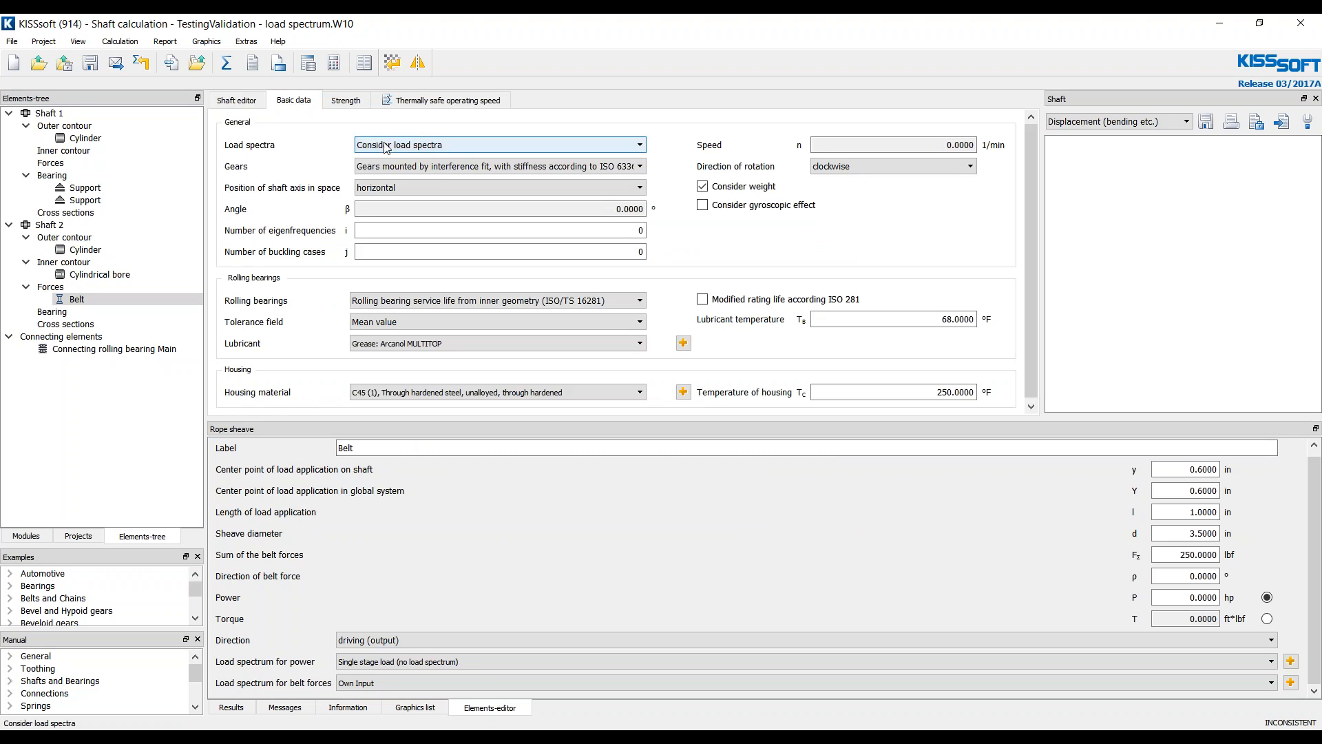
{"action": "left_click", "coordinate": [346, 100]}
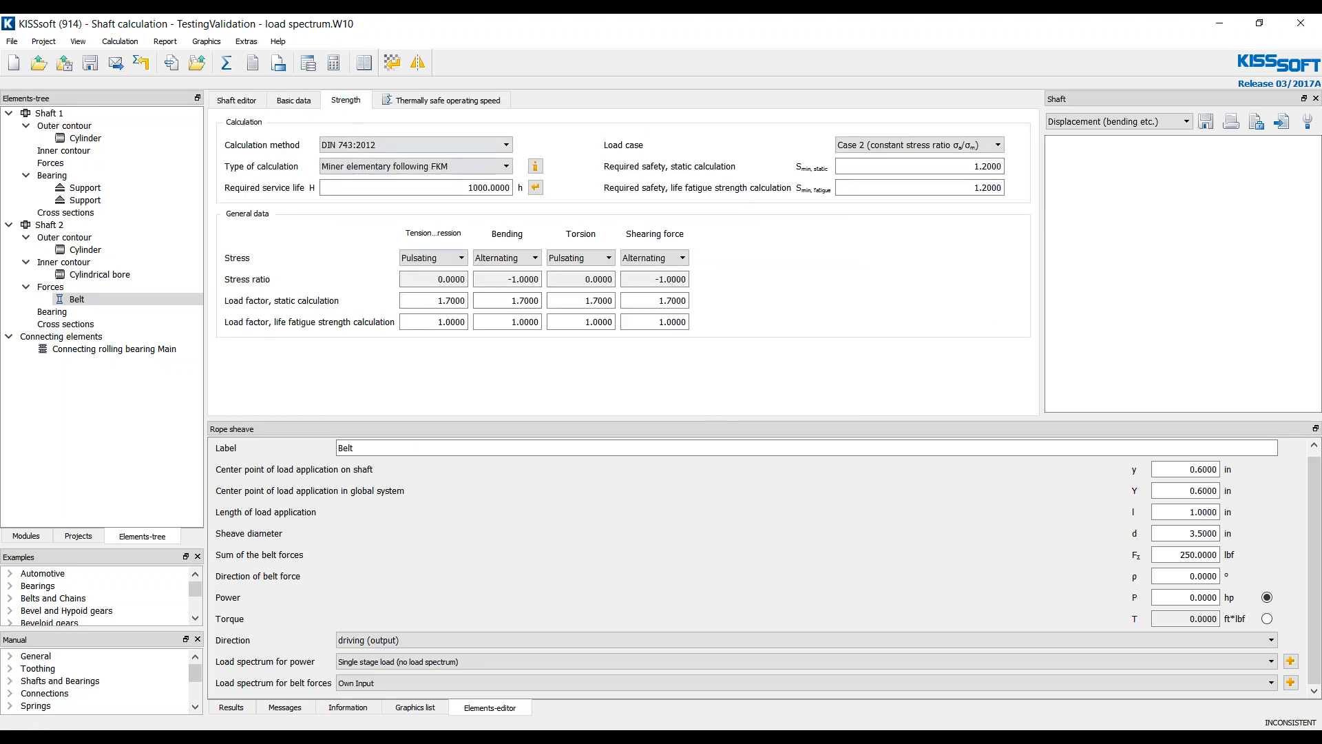
{"action": "left_click", "coordinate": [398, 102]}
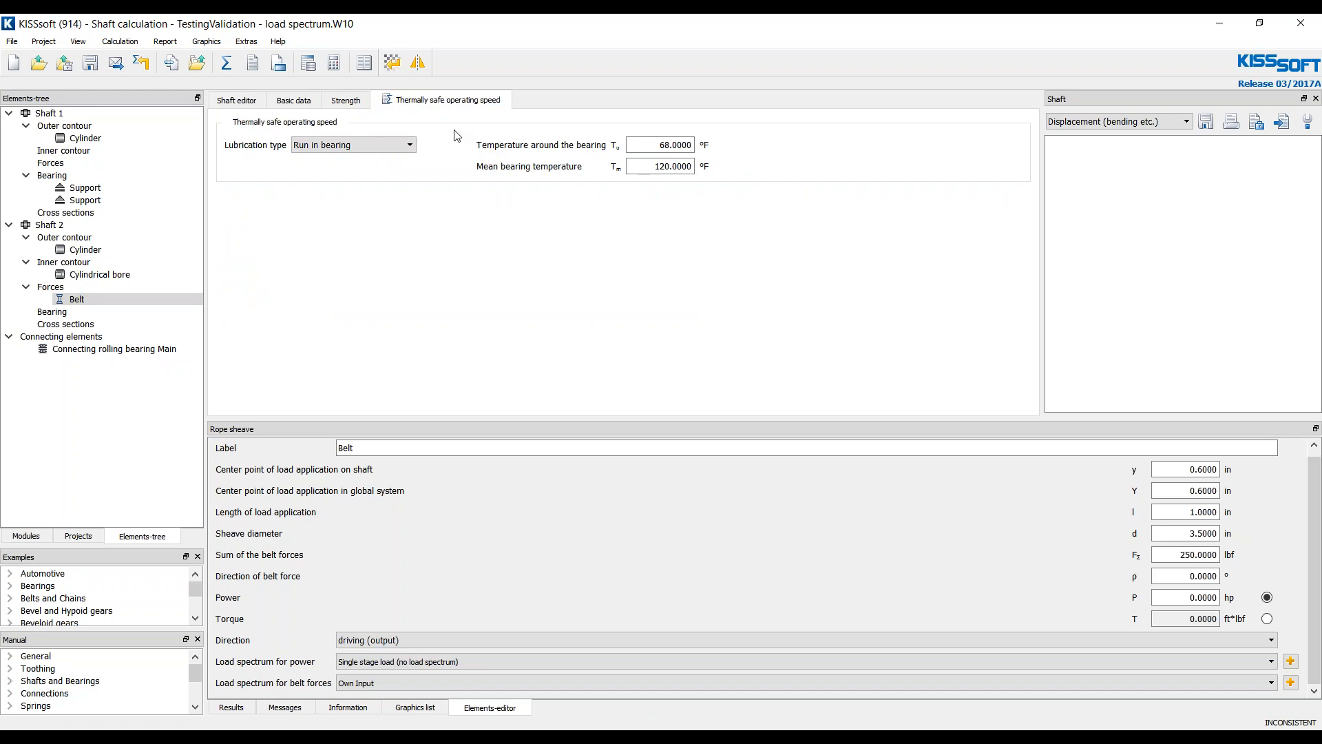
Step: Run the shaft calculation with the belt force load spectrum and acknowledge the warnings
{"action": "left_click", "coordinate": [236, 101]}
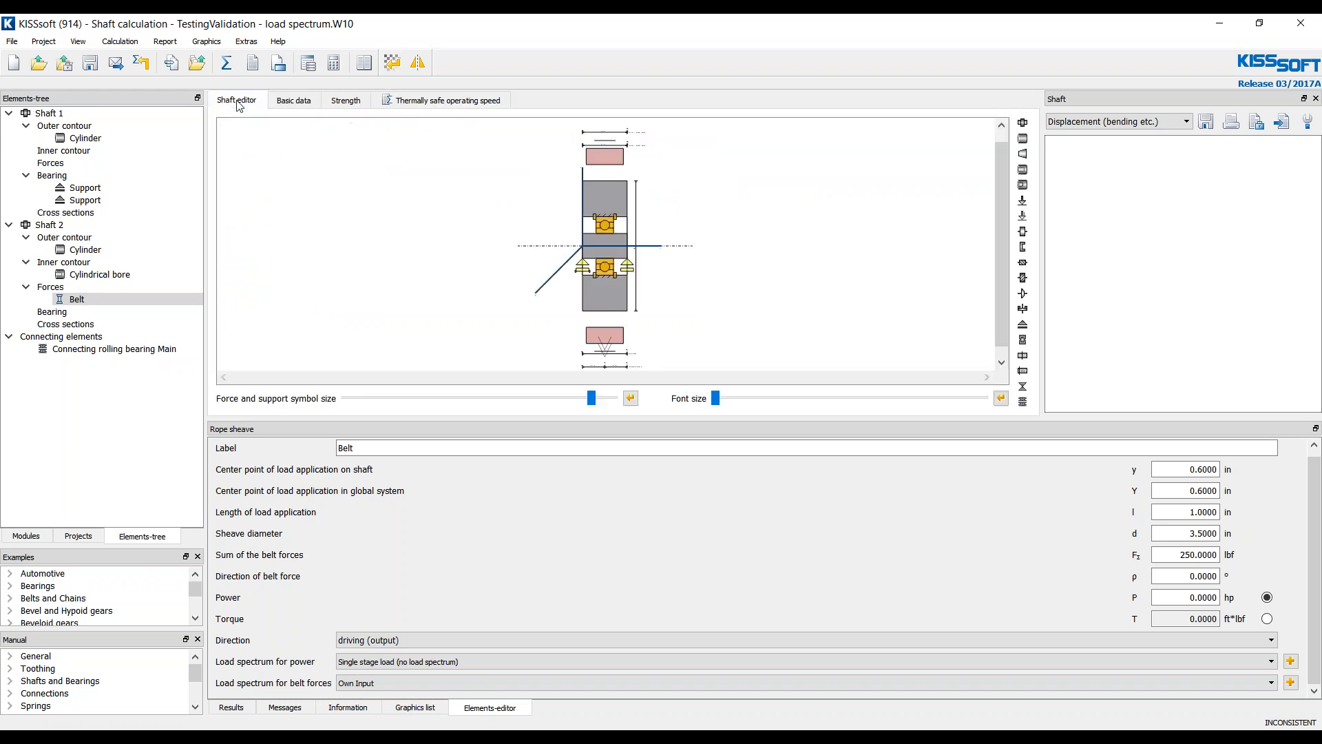
{"action": "left_click", "coordinate": [227, 64]}
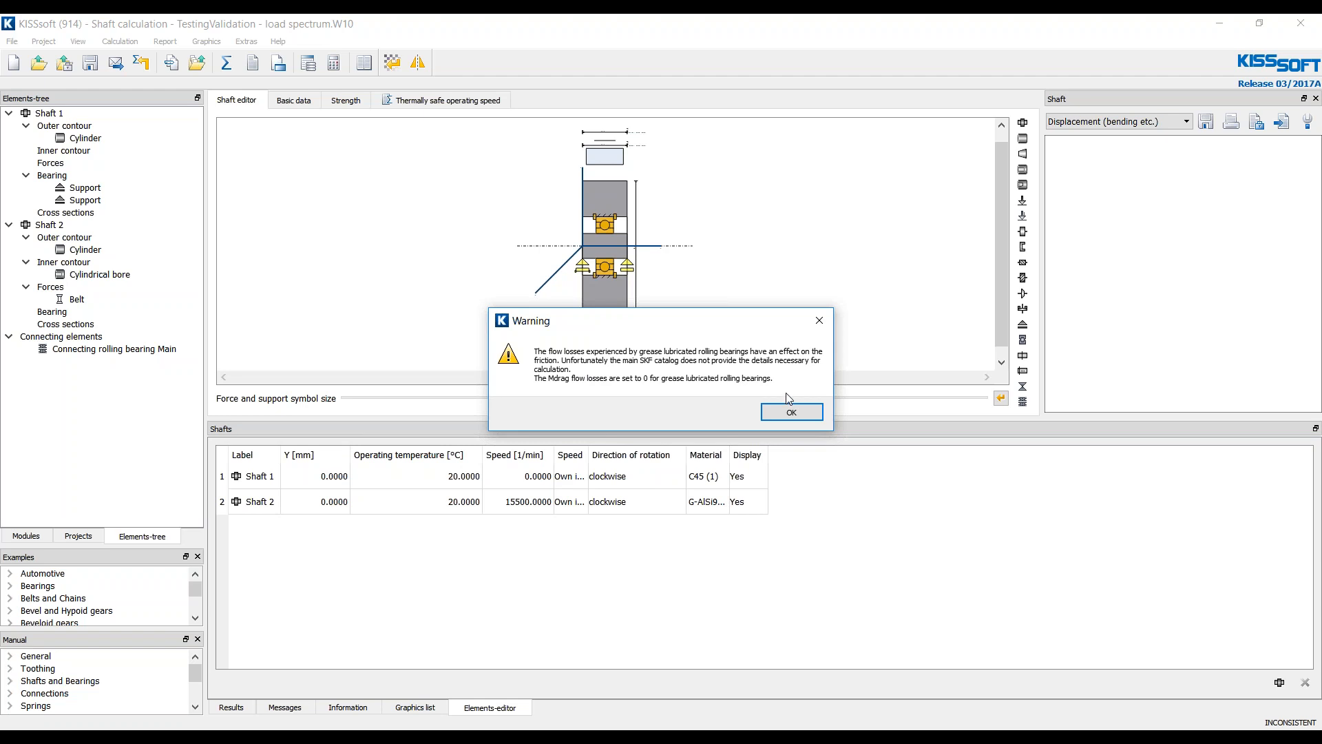
{"action": "left_click", "coordinate": [794, 414]}
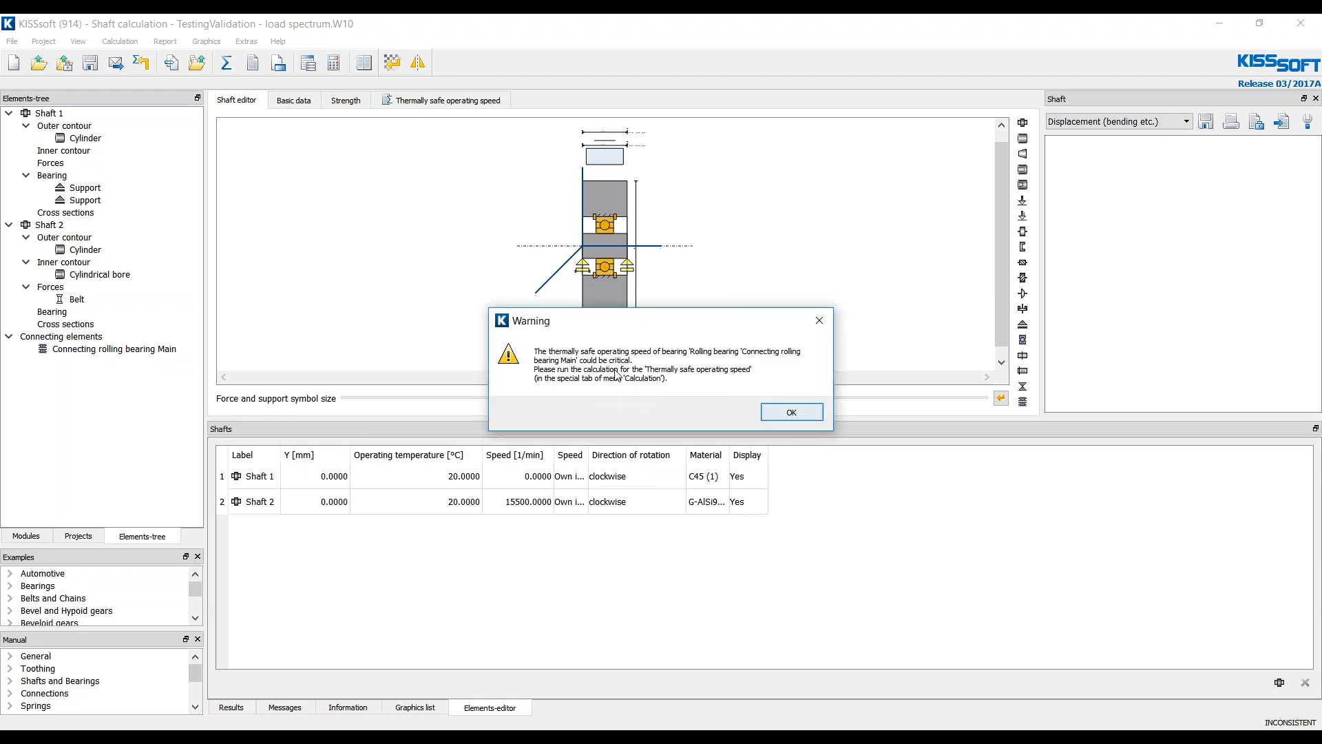
{"action": "left_click", "coordinate": [795, 411]}
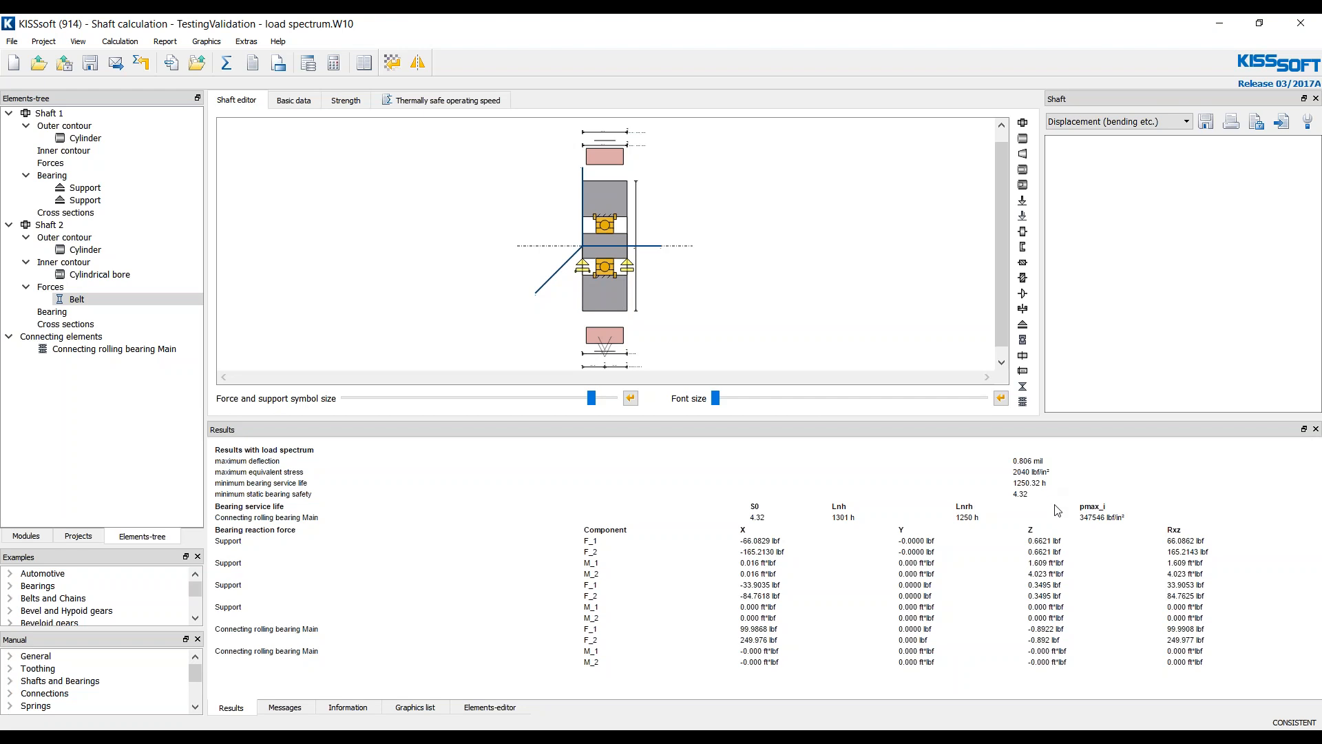
Step: Calculate the thermally safe operating speed of the connecting rolling bearing and examine the resulting speed value
{"action": "left_click", "coordinate": [442, 102]}
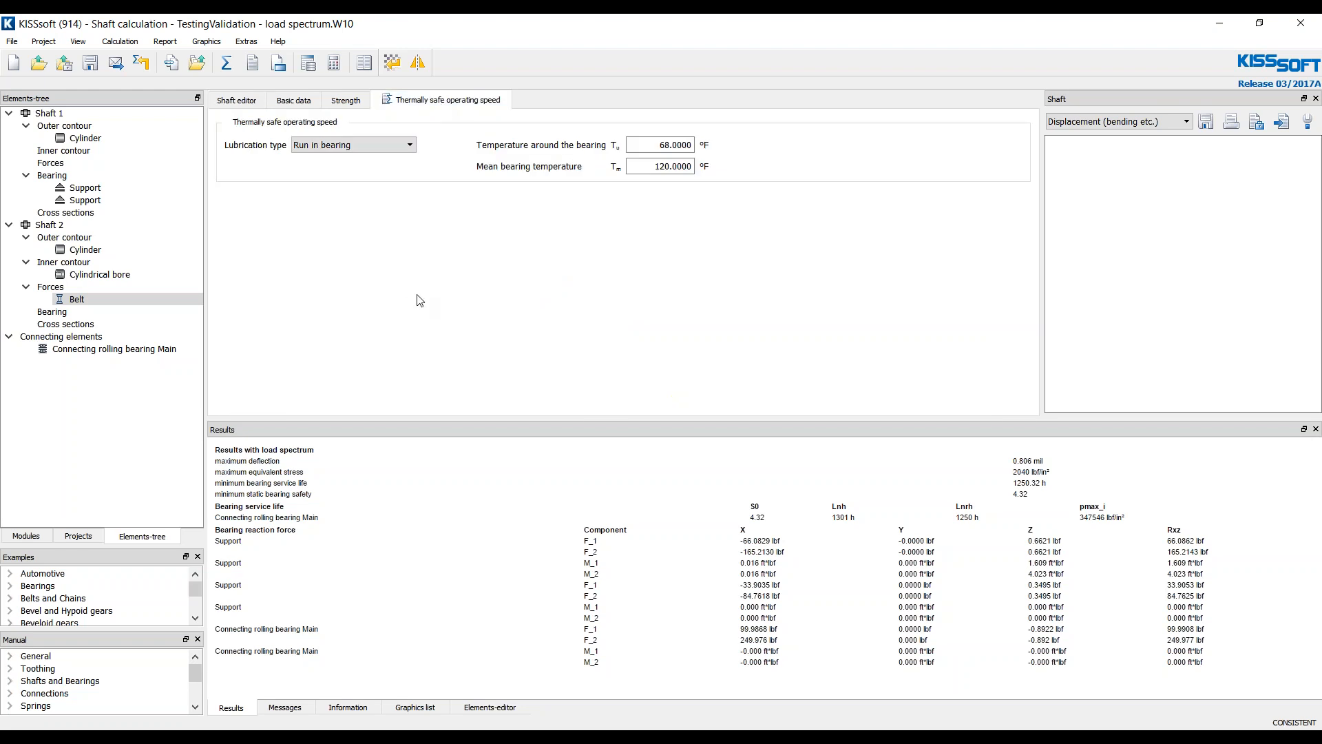
{"action": "left_click", "coordinate": [225, 62]}
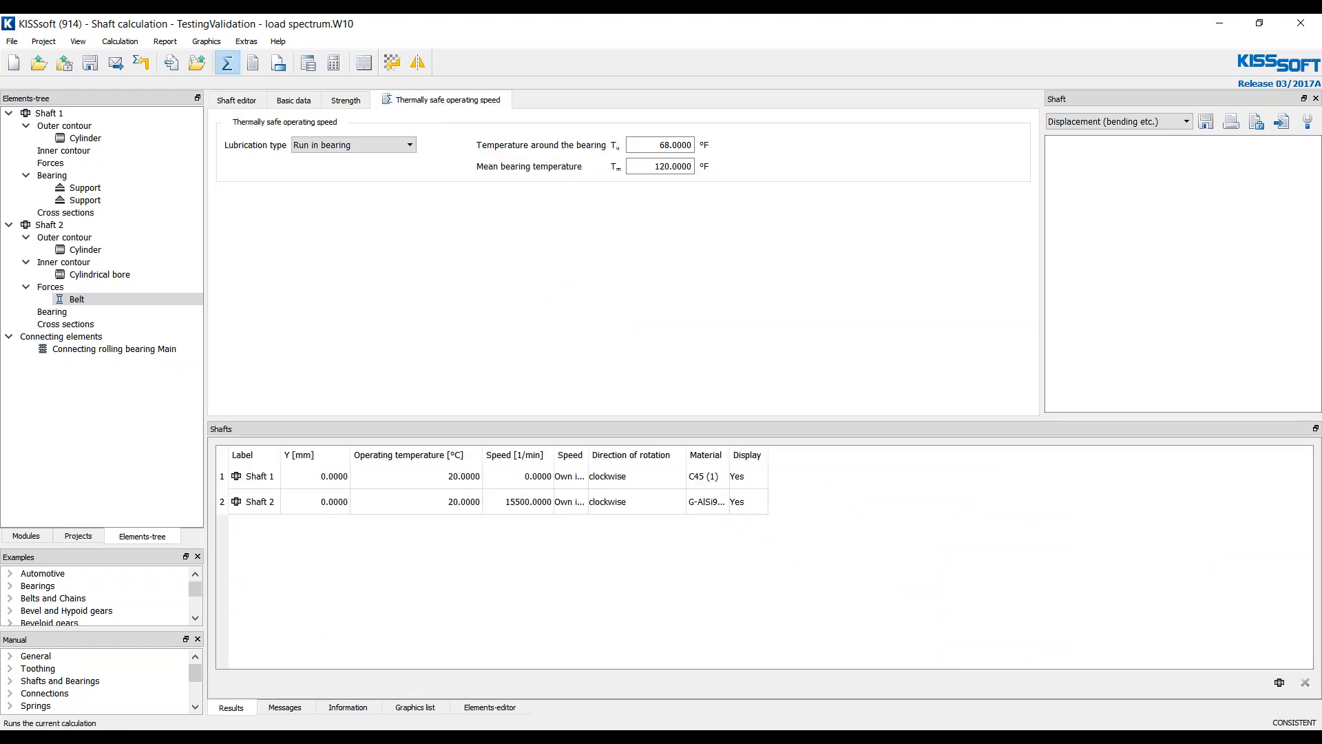
{"action": "left_click", "coordinate": [803, 412]}
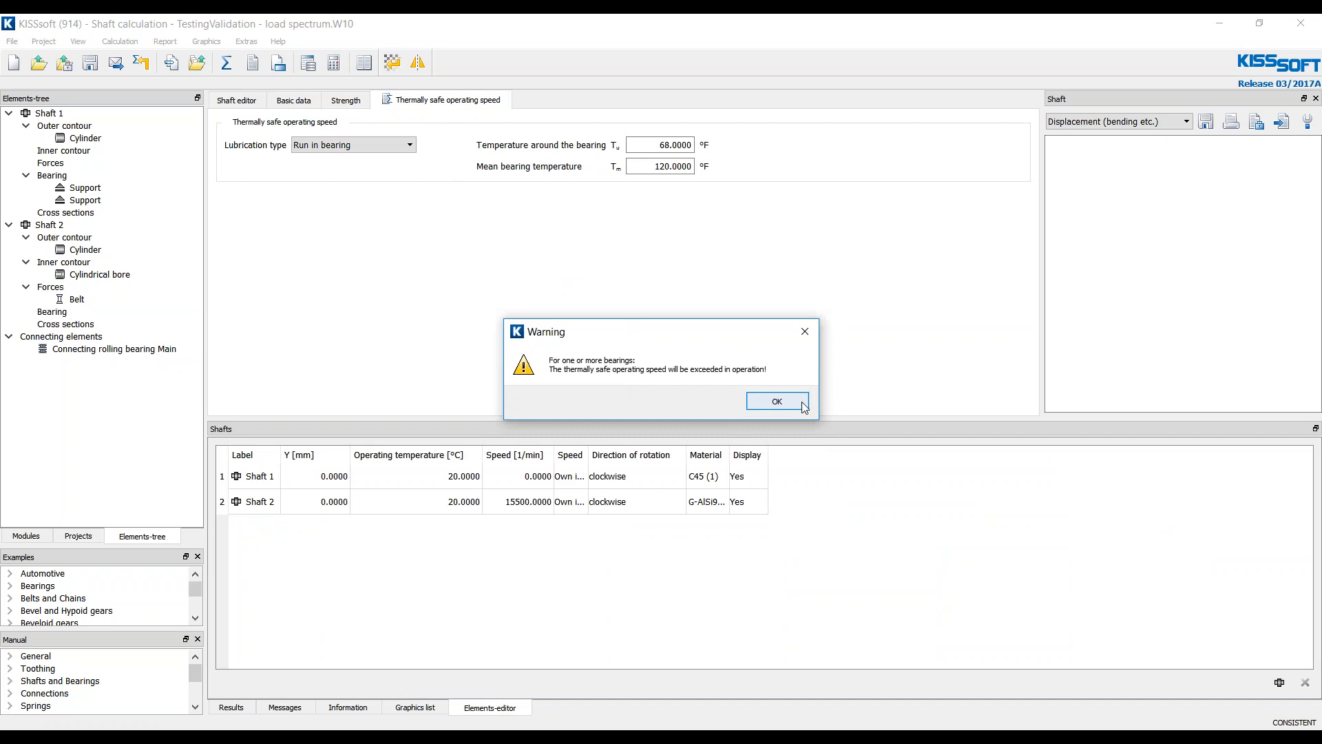
{"action": "left_click", "coordinate": [802, 405]}
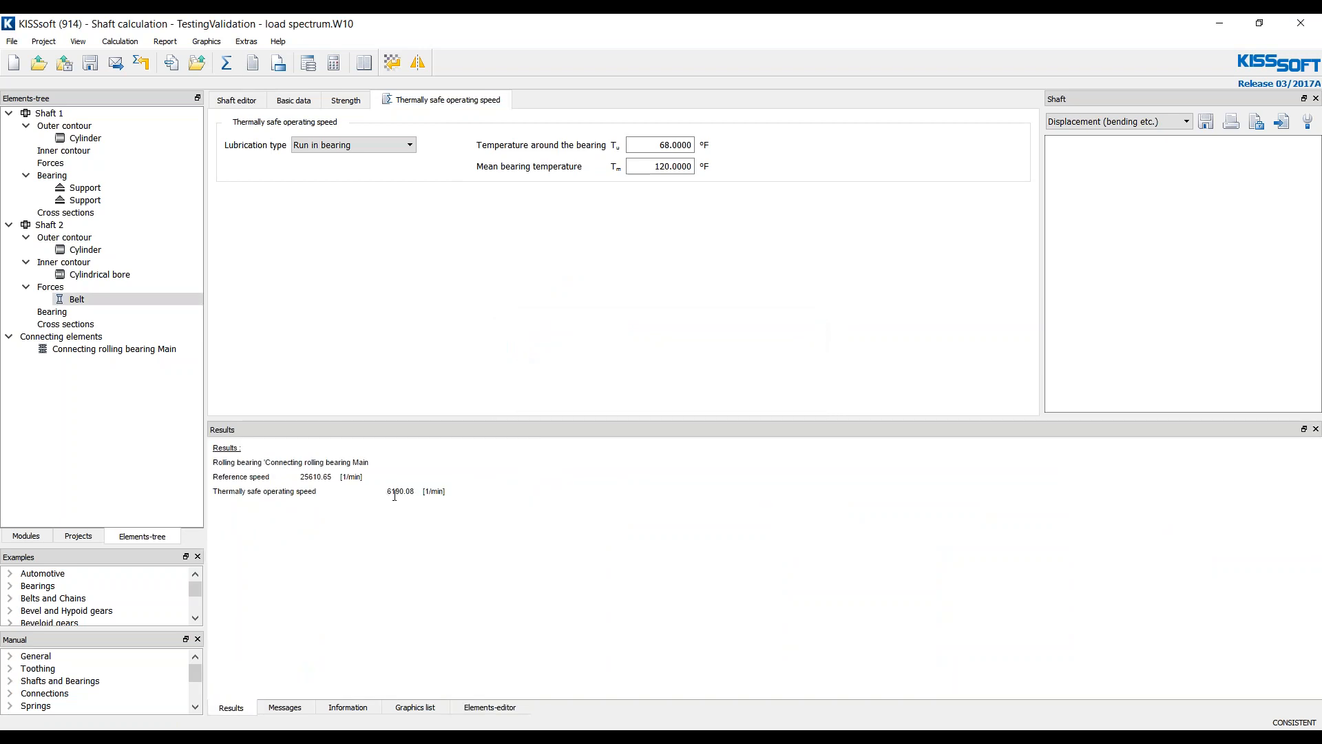
{"action": "left_click_drag", "start_coordinate": [388, 490], "coordinate": [411, 491]}
{"action": "left_click", "coordinate": [569, 520]}
Step: Review the available types of calculation in the strength settings without changing the selection
{"action": "left_click", "coordinate": [346, 101]}
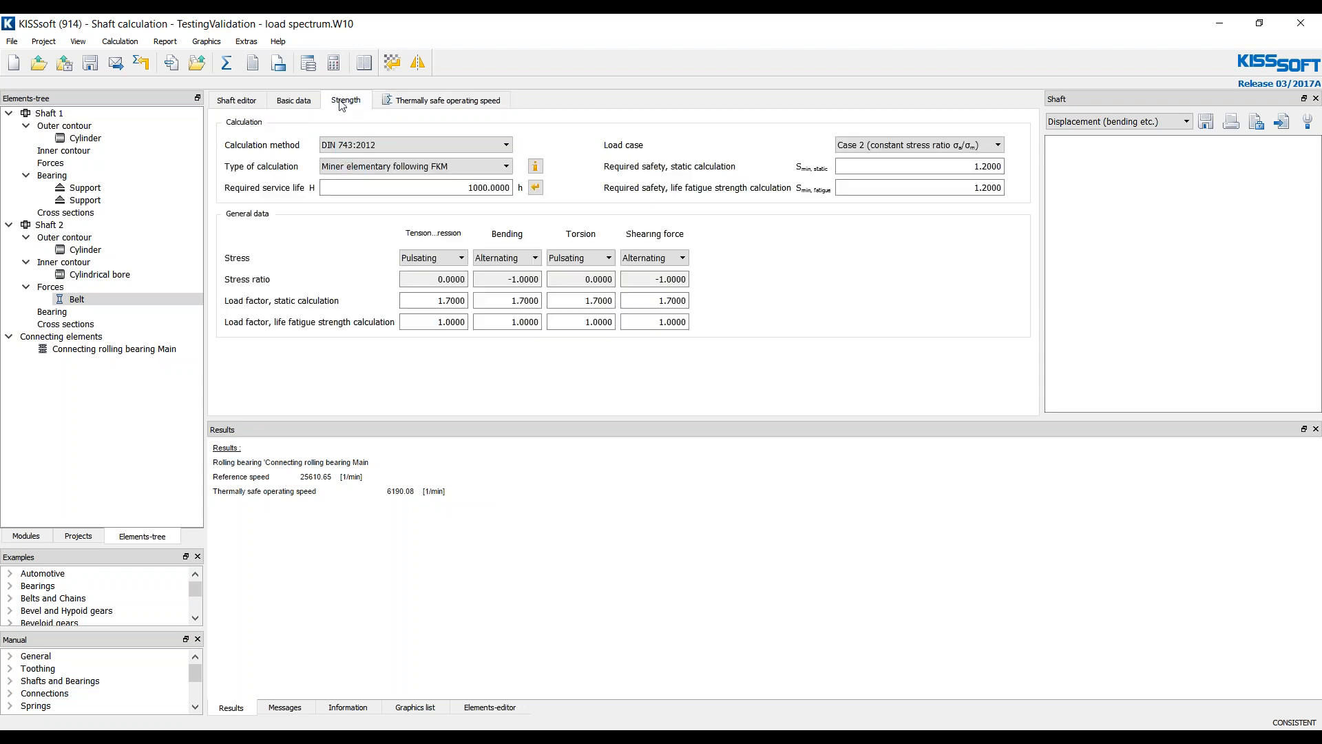
{"action": "left_click", "coordinate": [375, 168]}
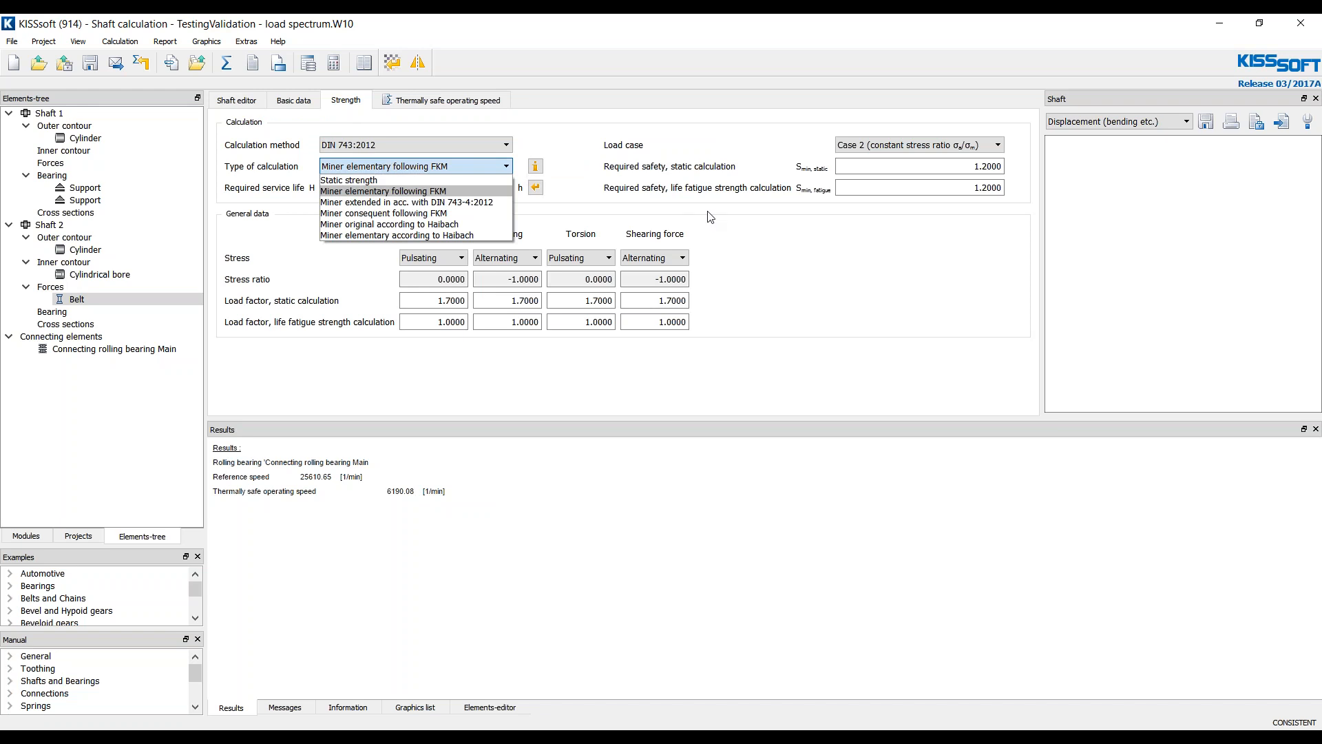
{"action": "left_click", "coordinate": [563, 101]}
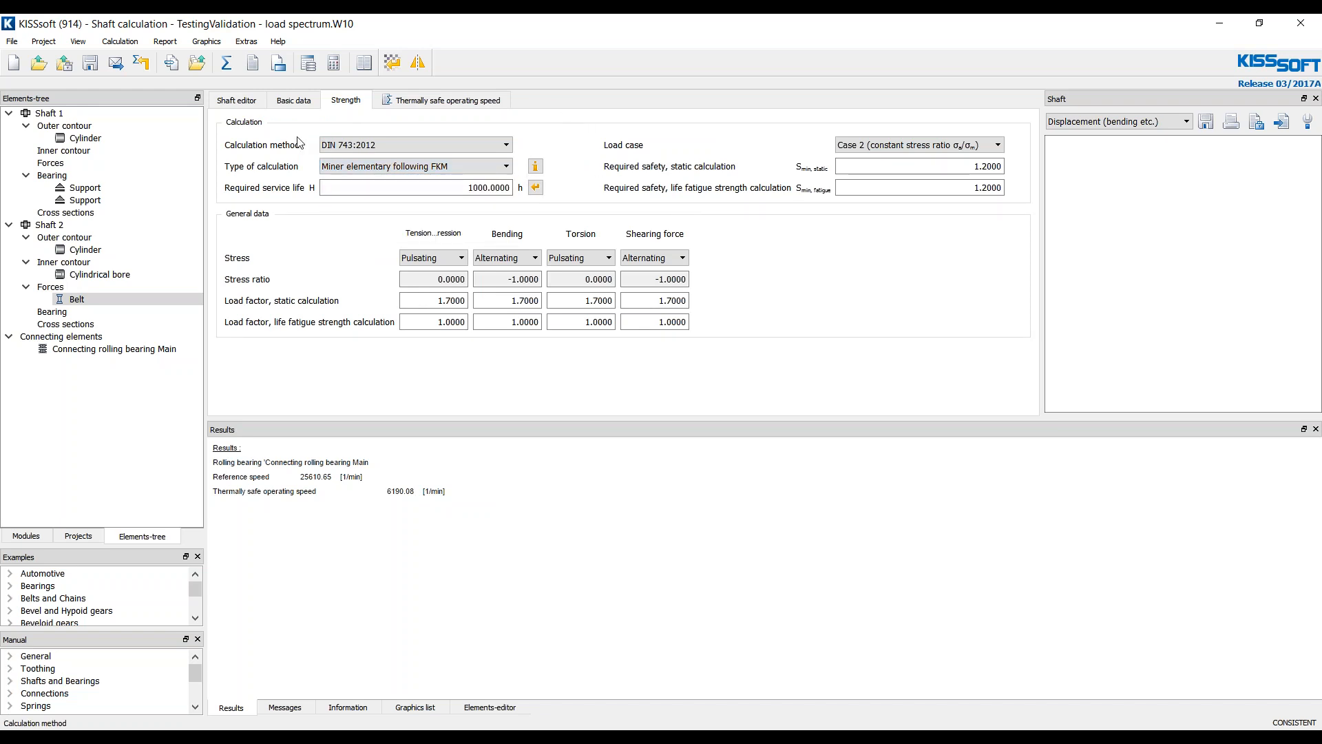
Step: Set the rolling bearing friction calculation method to Schaeffler catalog 2014 (INA, FAG) in the module specific settings and rerun the calculation
{"action": "left_click", "coordinate": [284, 64]}
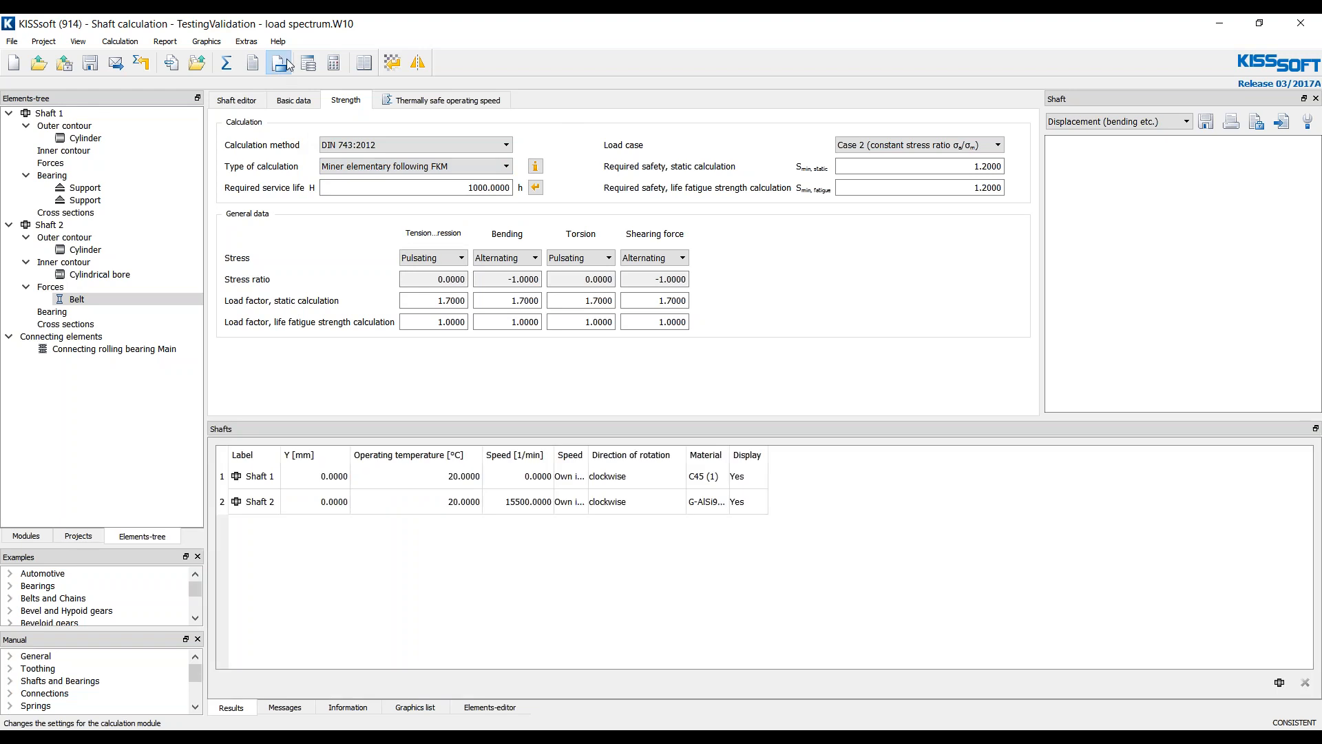
{"action": "left_click", "coordinate": [494, 165]}
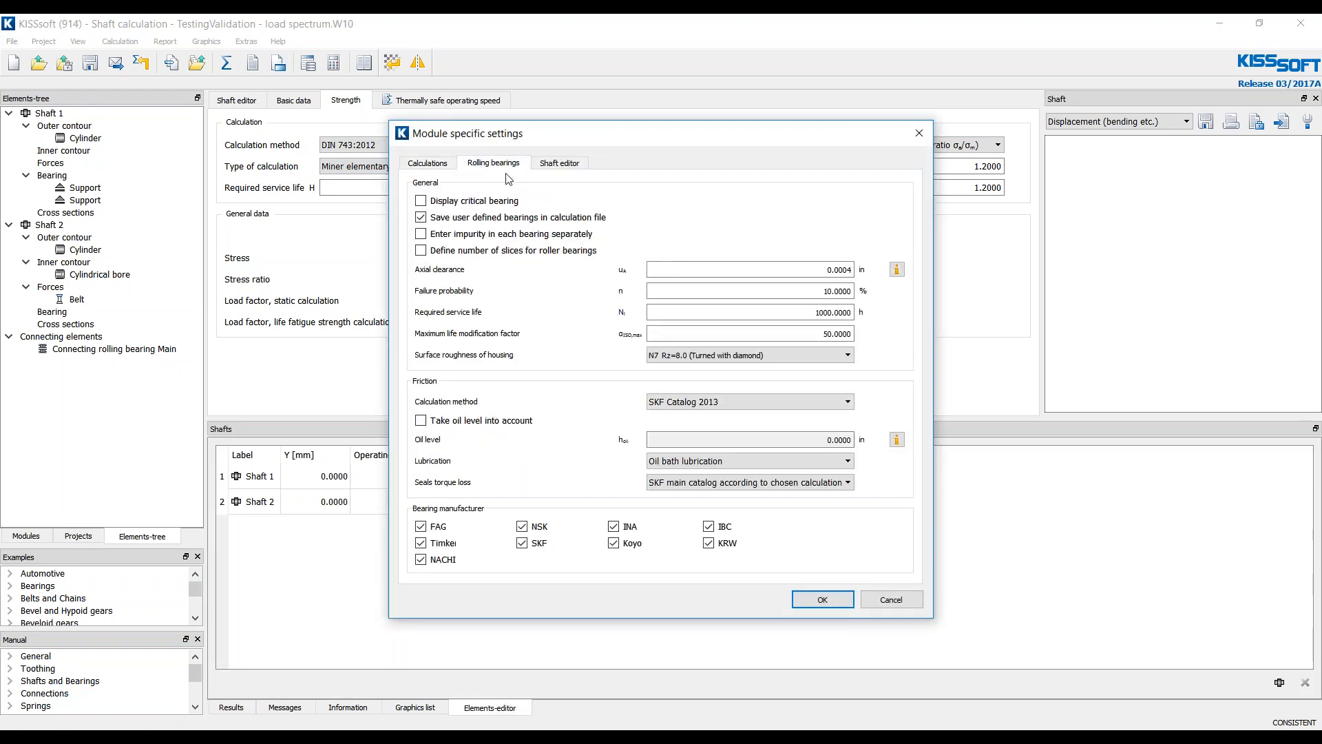
{"action": "left_click", "coordinate": [746, 398]}
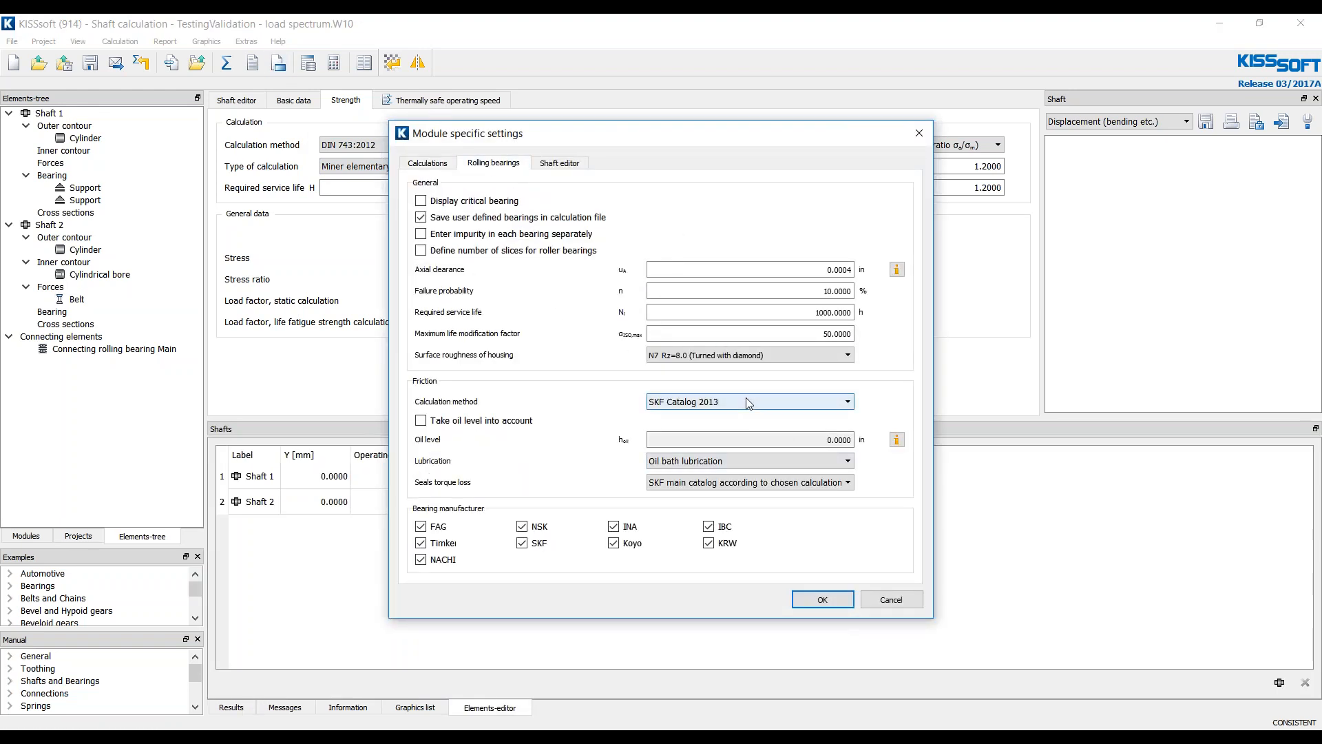
{"action": "left_click", "coordinate": [723, 434]}
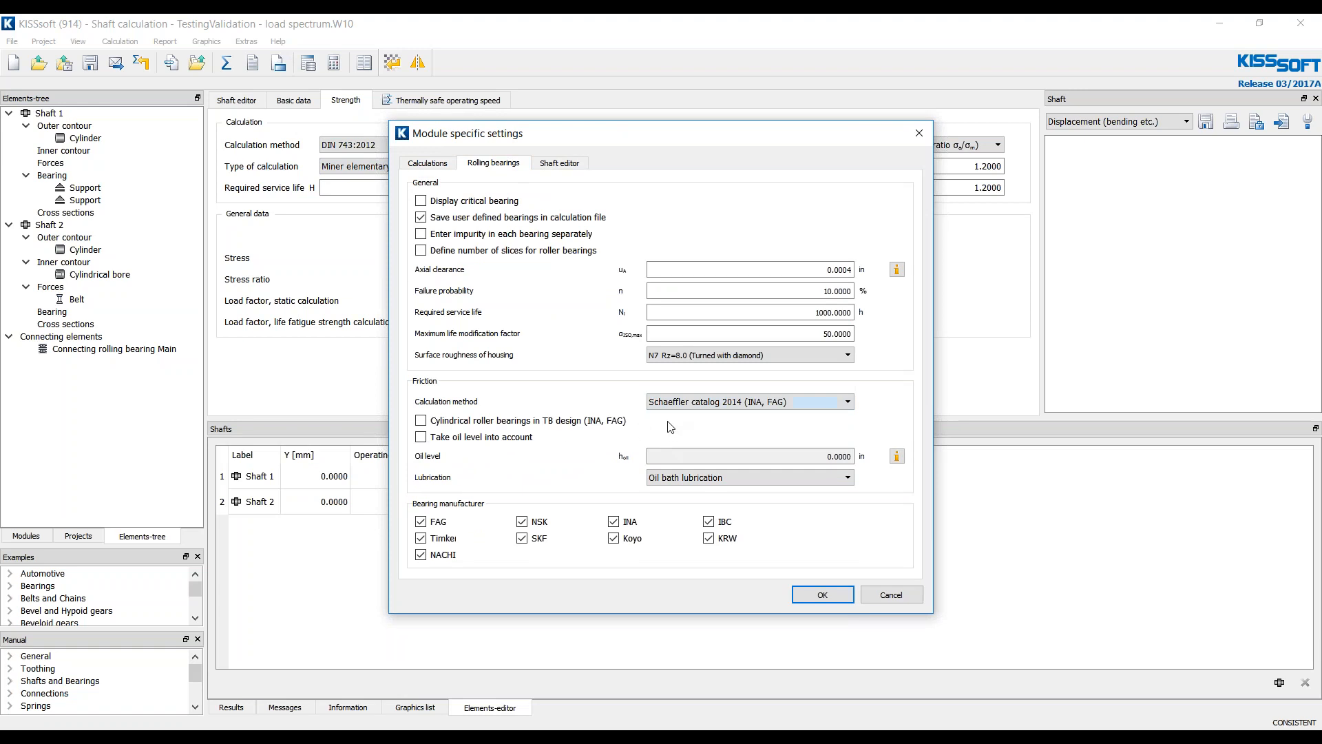
{"action": "left_click", "coordinate": [821, 595]}
{"action": "left_click", "coordinate": [226, 65]}
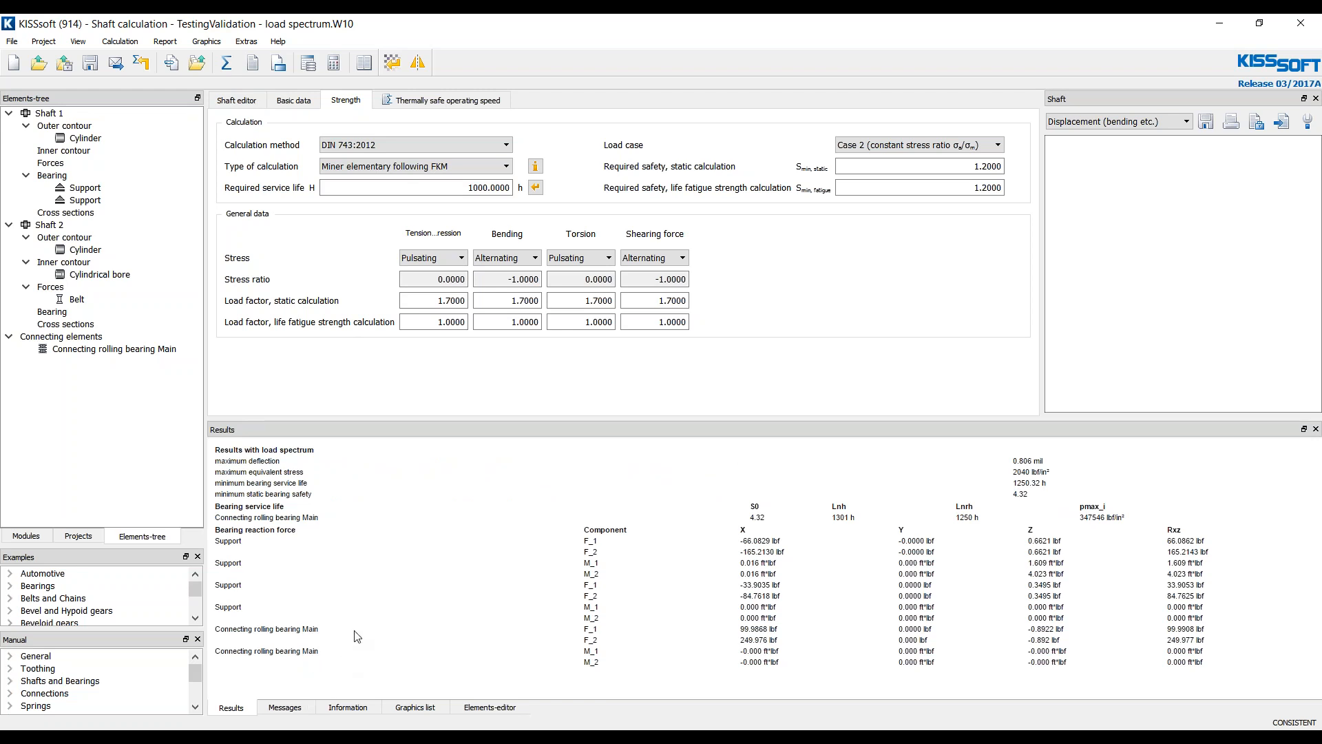
Step: Check the belt forces' own load spectrum without changing it, and rerun the shaft calculation for the bearing service life
{"action": "left_click", "coordinate": [241, 103]}
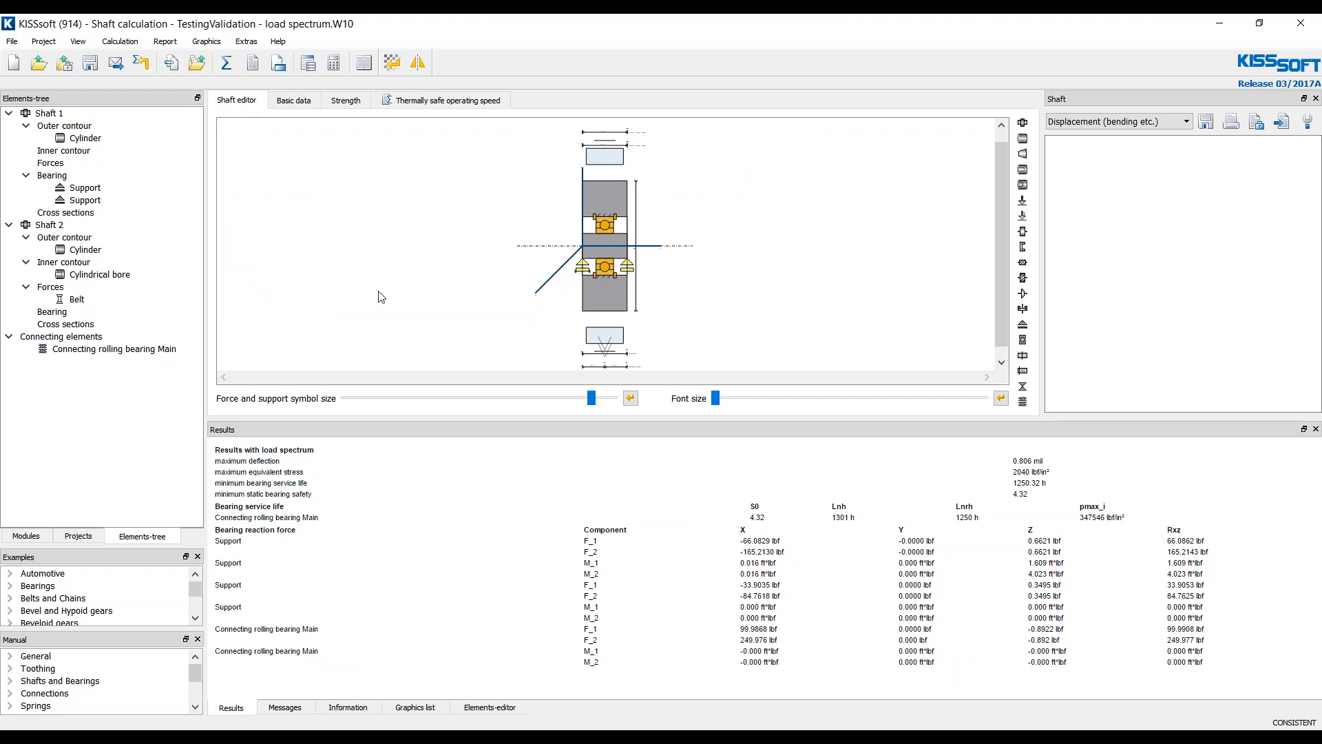
{"action": "left_click", "coordinate": [599, 159]}
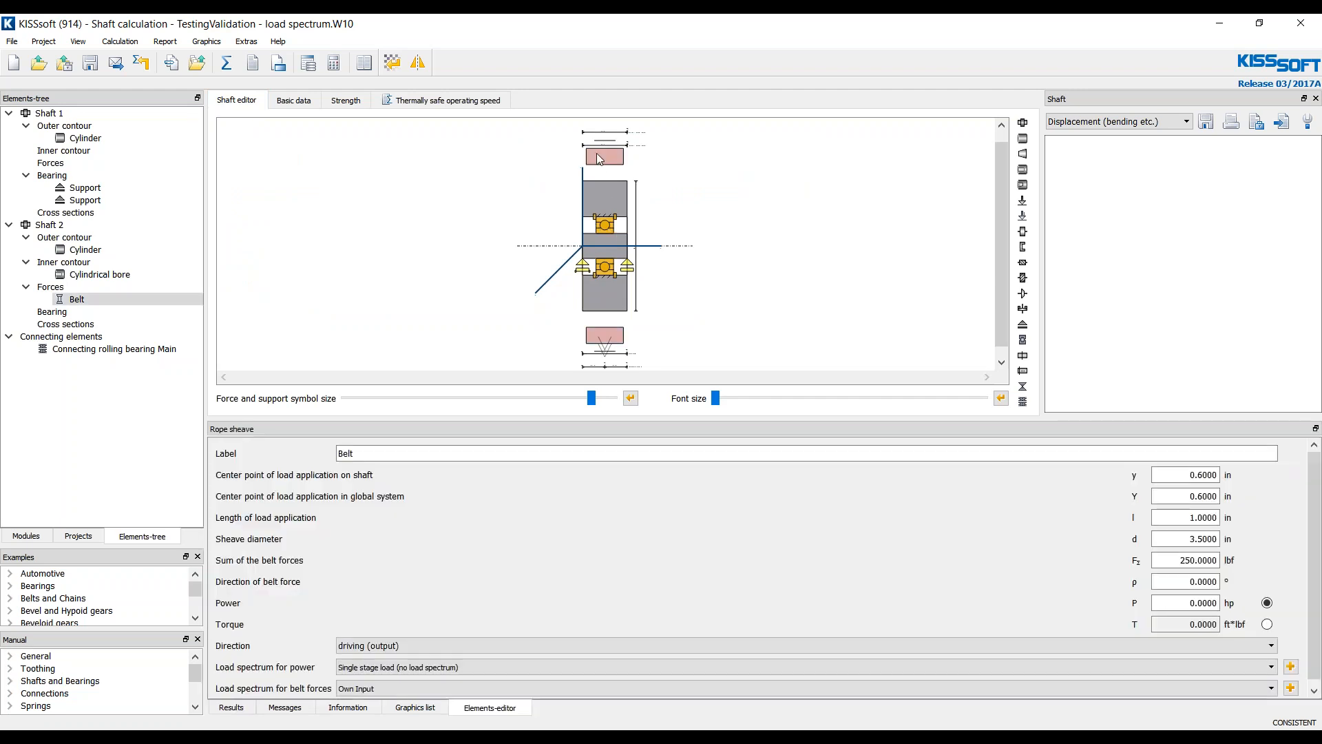
{"action": "left_click_drag", "start_coordinate": [1313, 509], "coordinate": [1313, 575]}
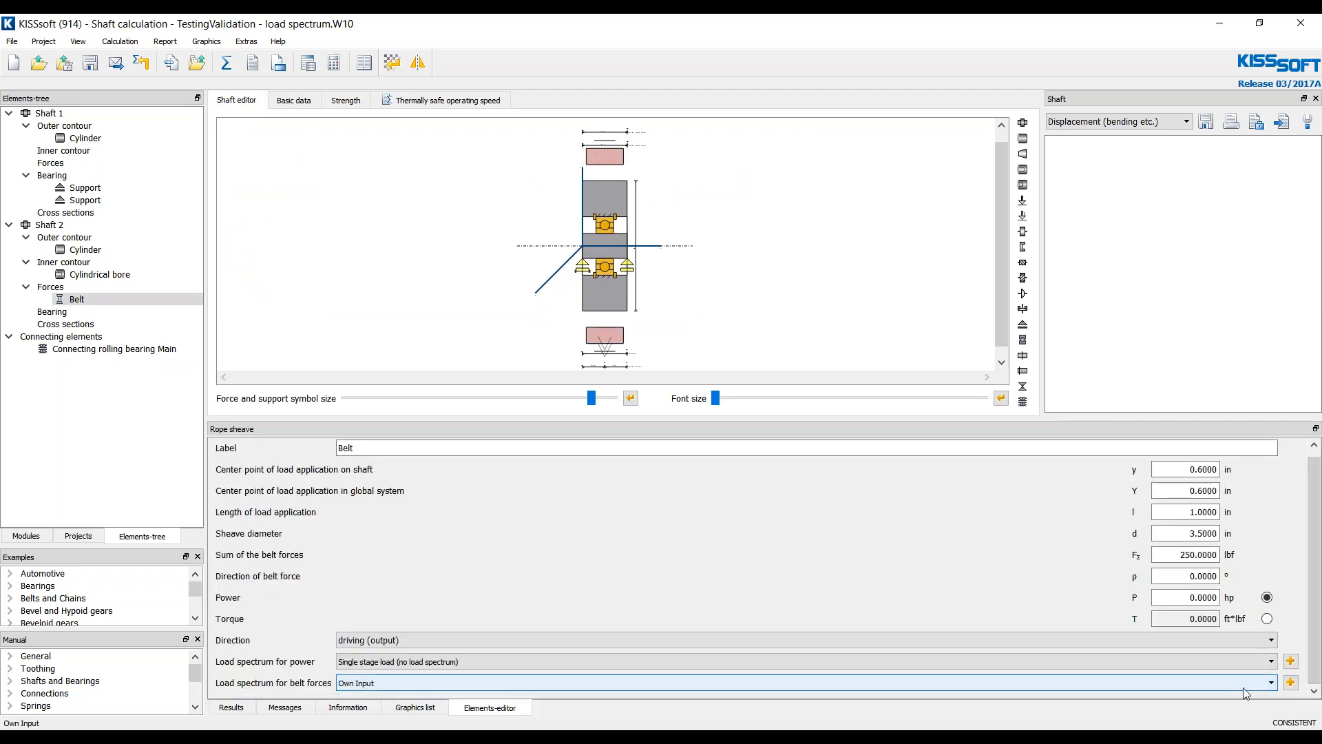
{"action": "left_click", "coordinate": [1290, 683]}
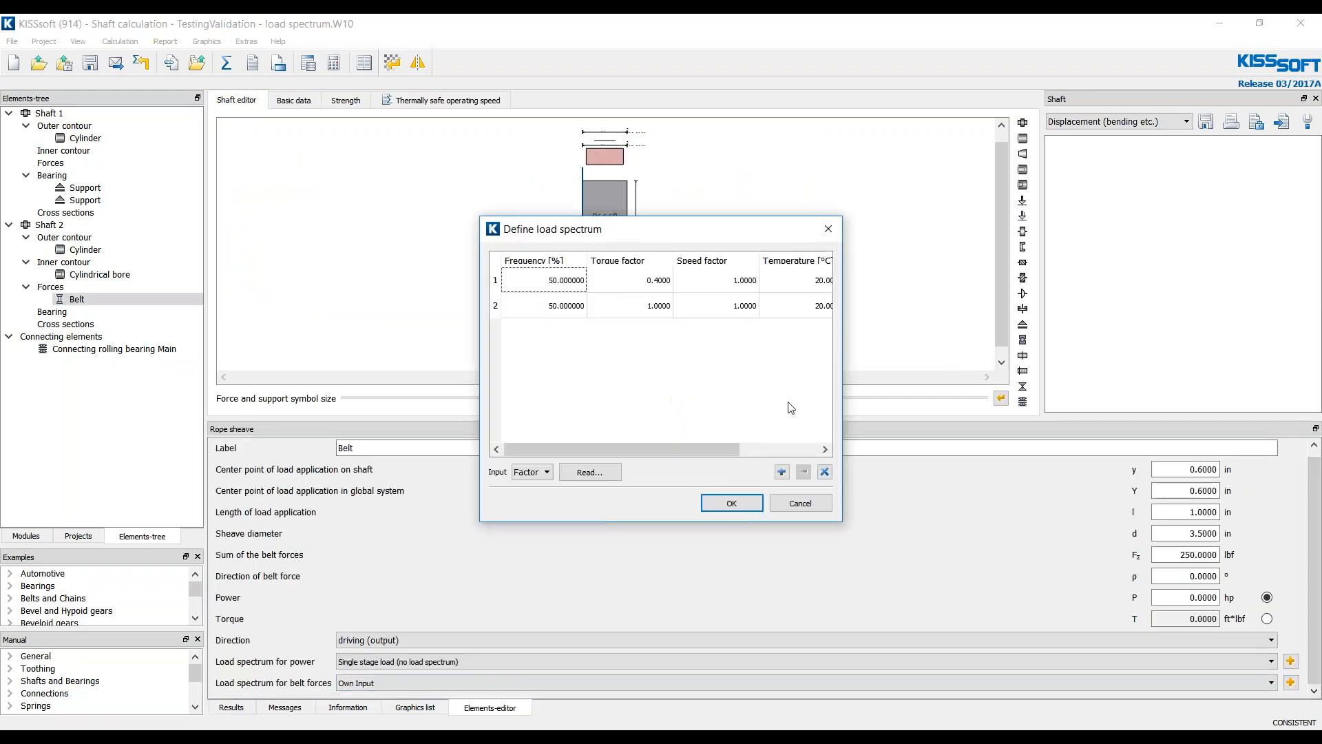
{"action": "left_click", "coordinate": [791, 503]}
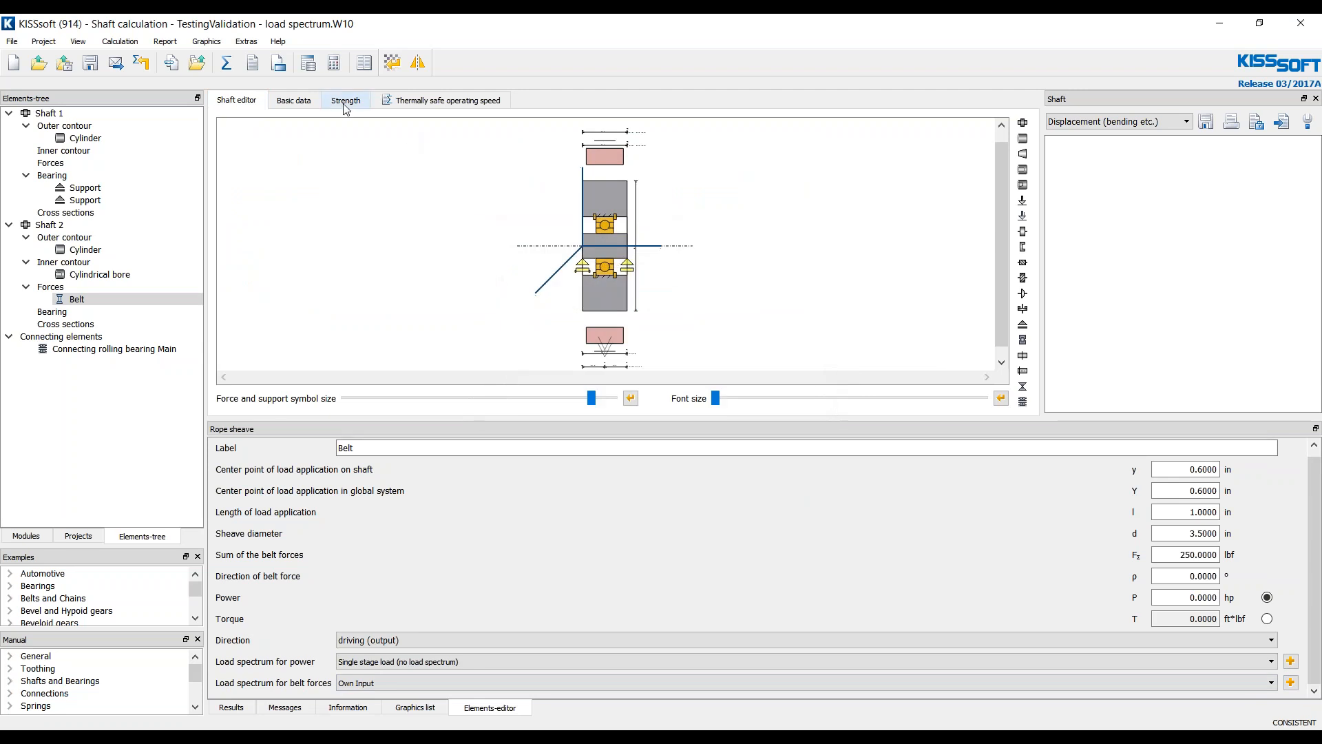
{"action": "left_click", "coordinate": [226, 62]}
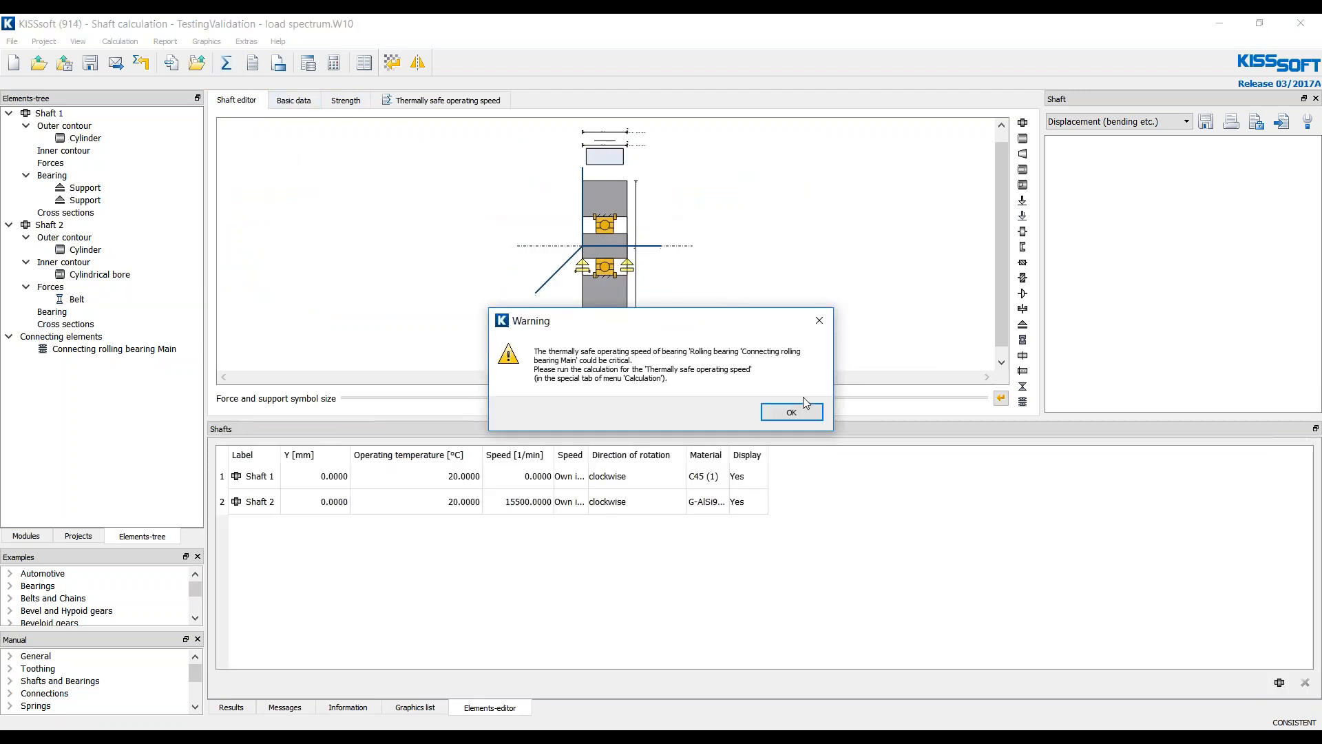
{"action": "left_click", "coordinate": [797, 411]}
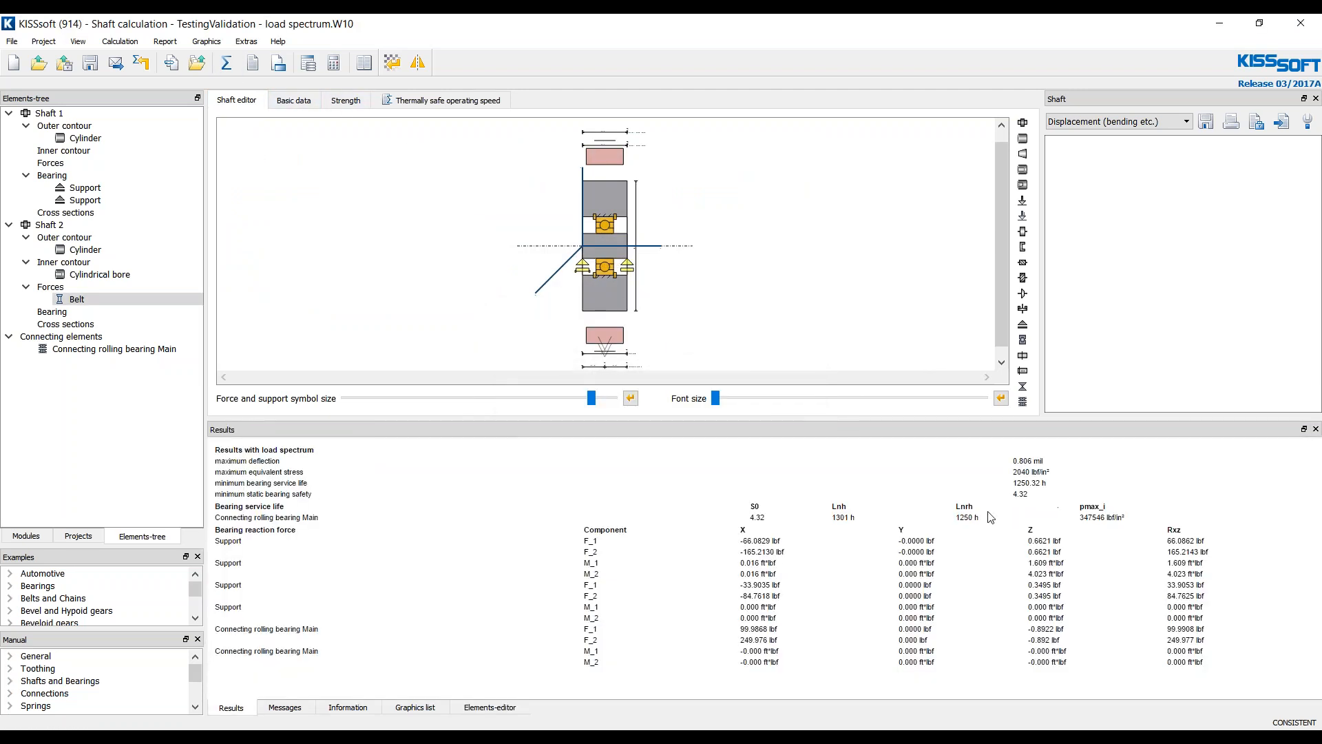